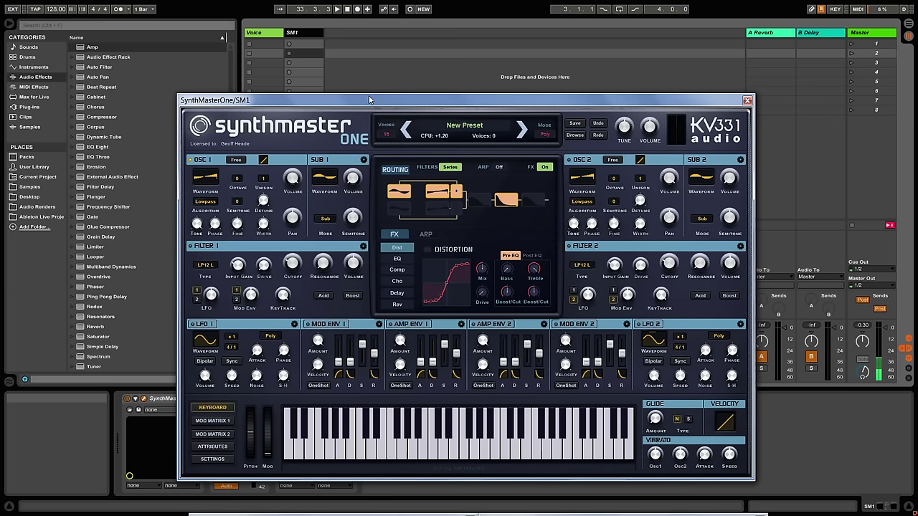
# Set oscillator 1's waveform to UHF Kissing Fish from the Digital\UHF waveforms
pyautogui.moveTo(369, 97); pyautogui.dragTo(418, 98)
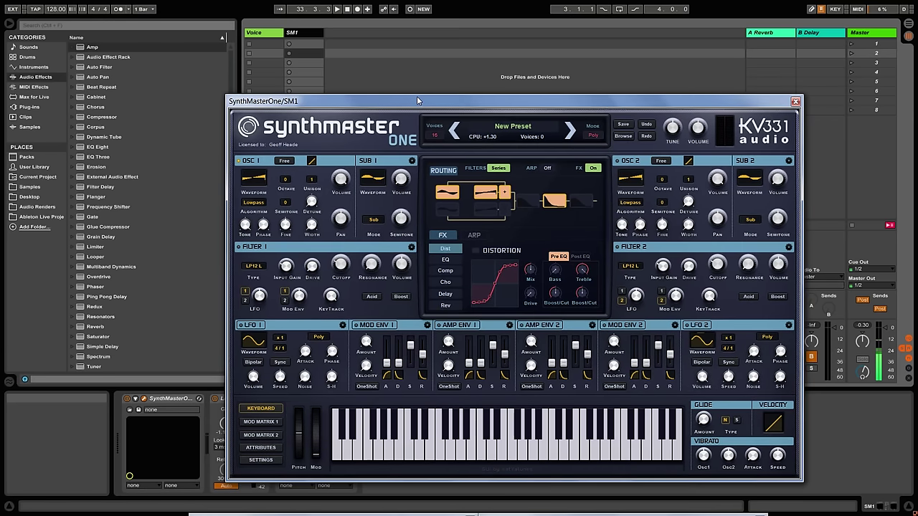
pyautogui.click(255, 182)
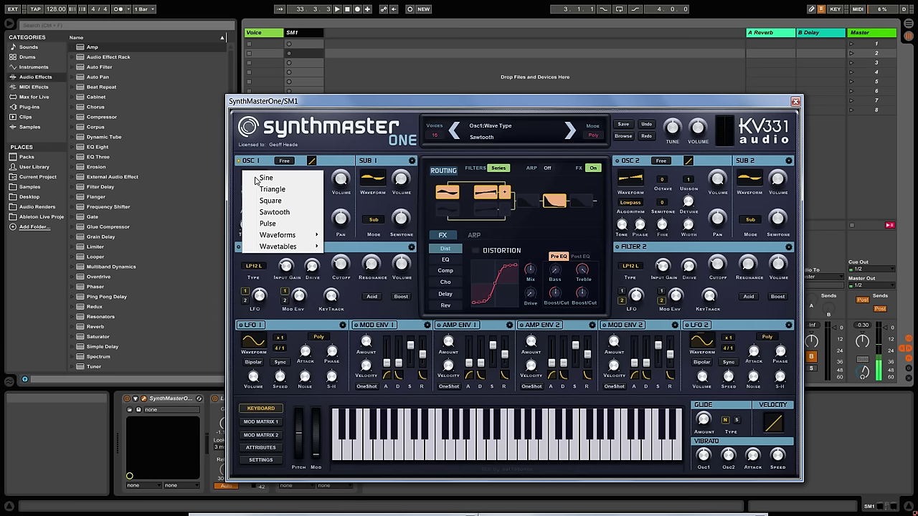
pyautogui.moveTo(277, 236)
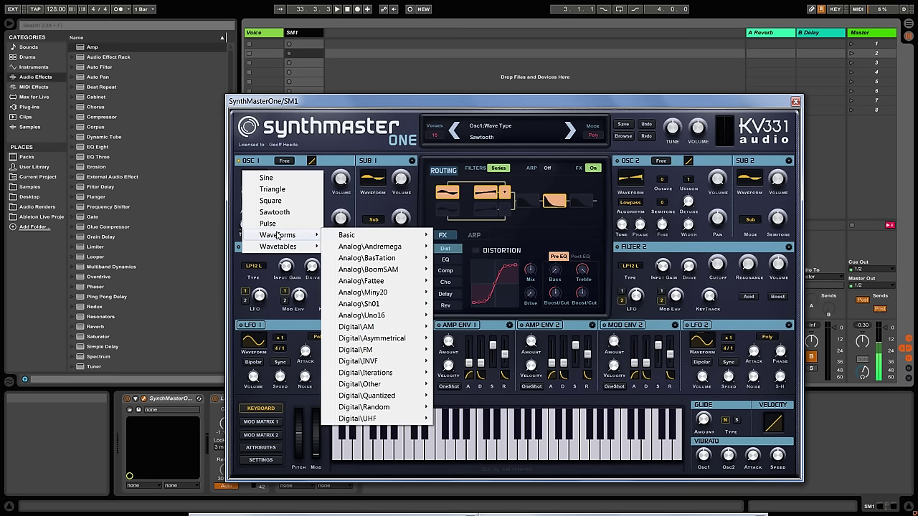
pyautogui.moveTo(387, 249)
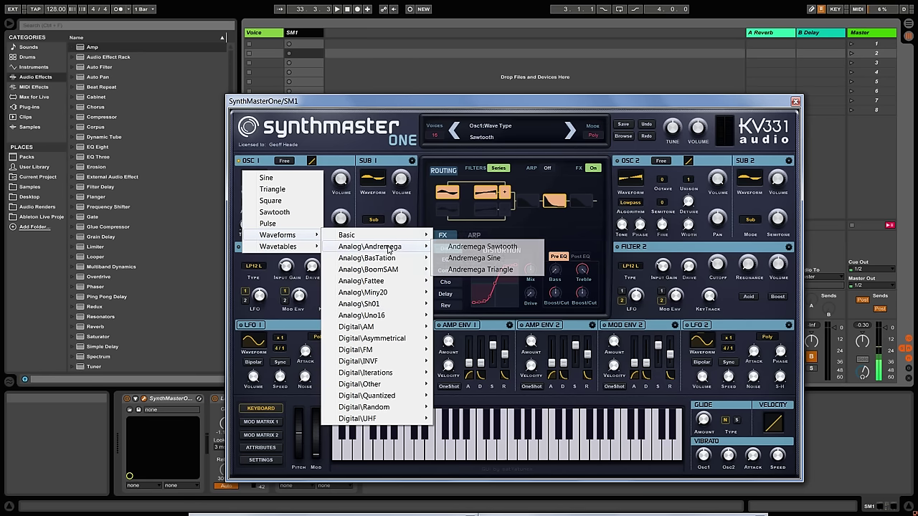
pyautogui.moveTo(394, 272)
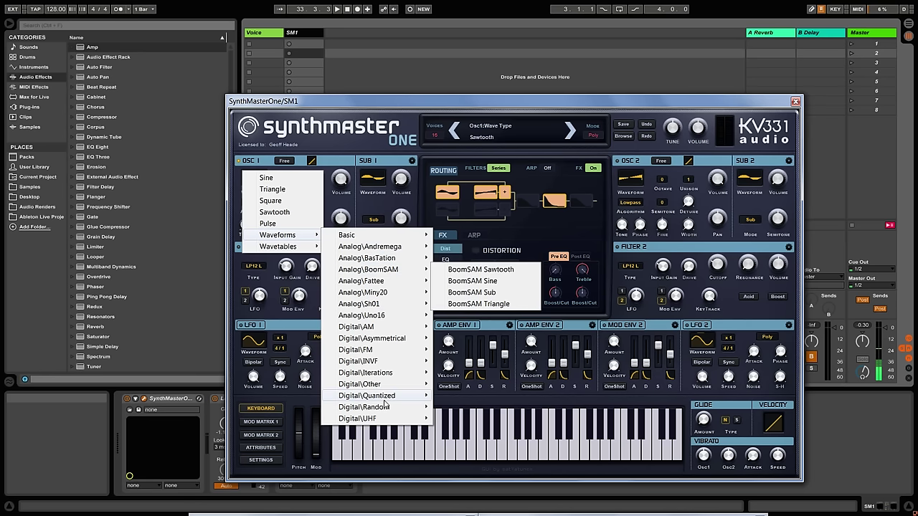
pyautogui.moveTo(380, 363)
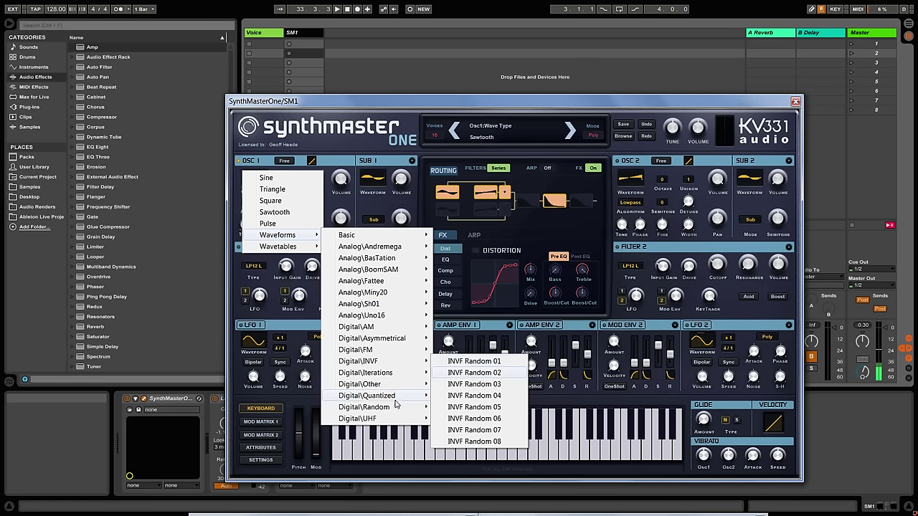
pyautogui.moveTo(392, 408)
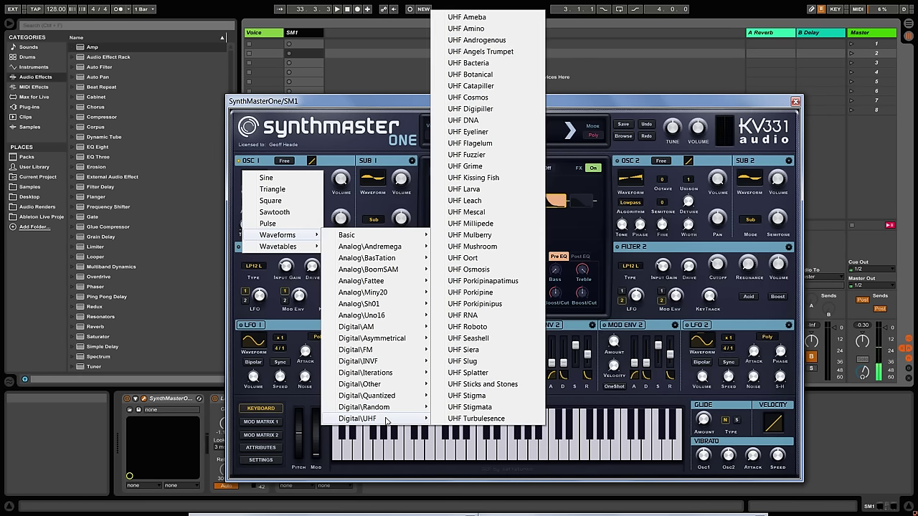
pyautogui.click(488, 177)
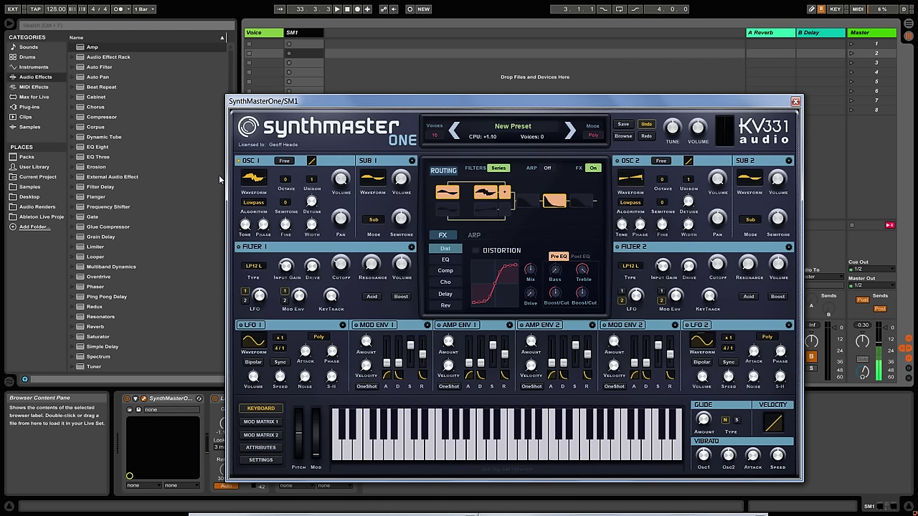
pyautogui.click(259, 181)
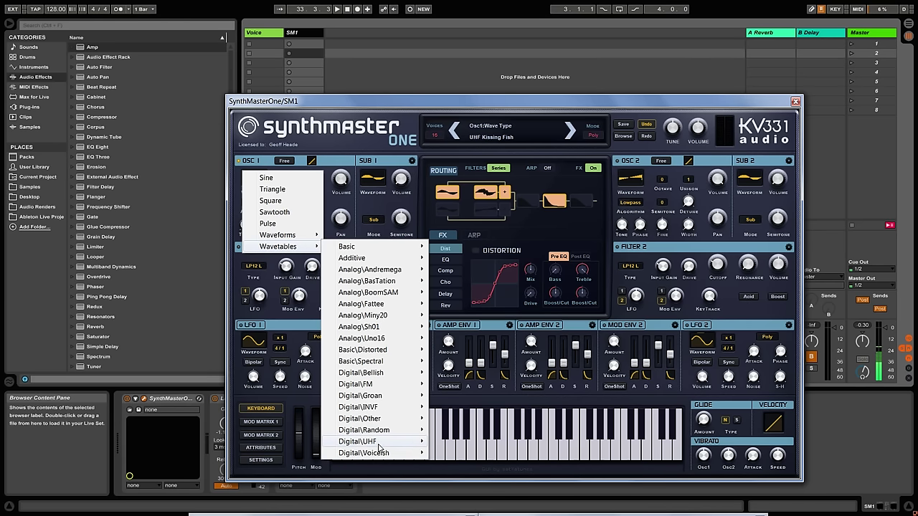
# Load the Digital\UHF wavetable 'UHF Wavetable 1' into oscillator 1, giving a +12.2 wave index
pyautogui.moveTo(420, 441)
pyautogui.click(458, 442)
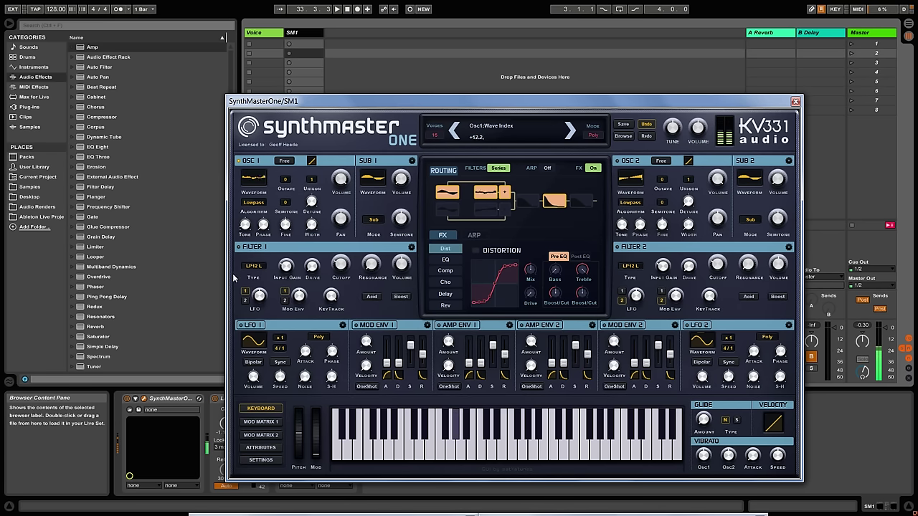
pyautogui.click(254, 179)
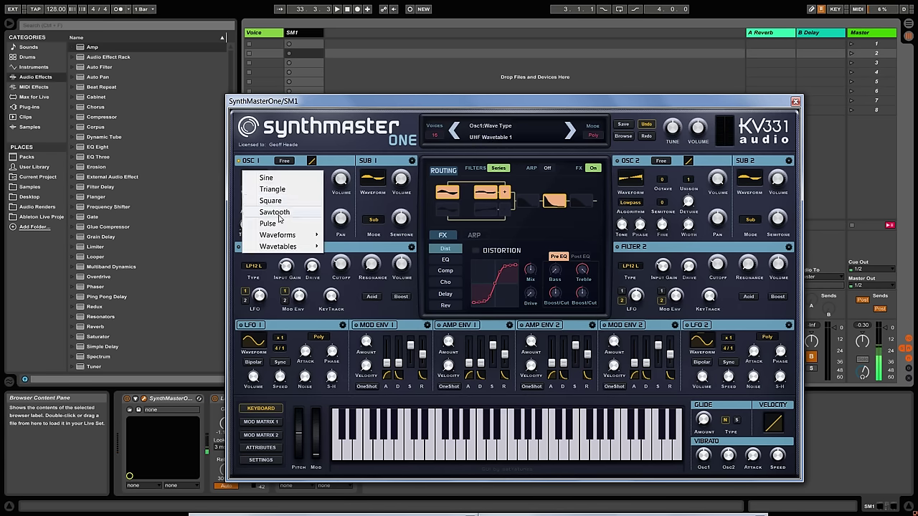
pyautogui.click(359, 107)
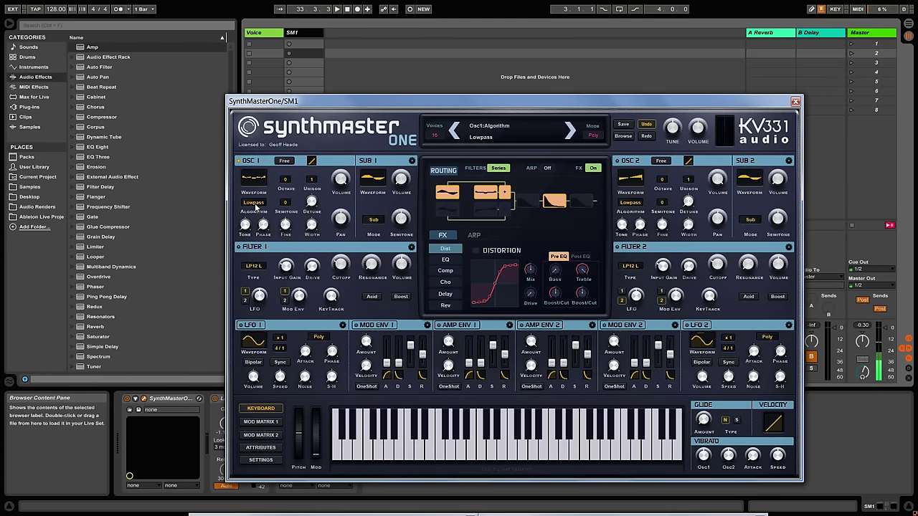
# Switch oscillator 1 to a sawtooth wave and set its algorithm to Bandpass
pyautogui.click(253, 179)
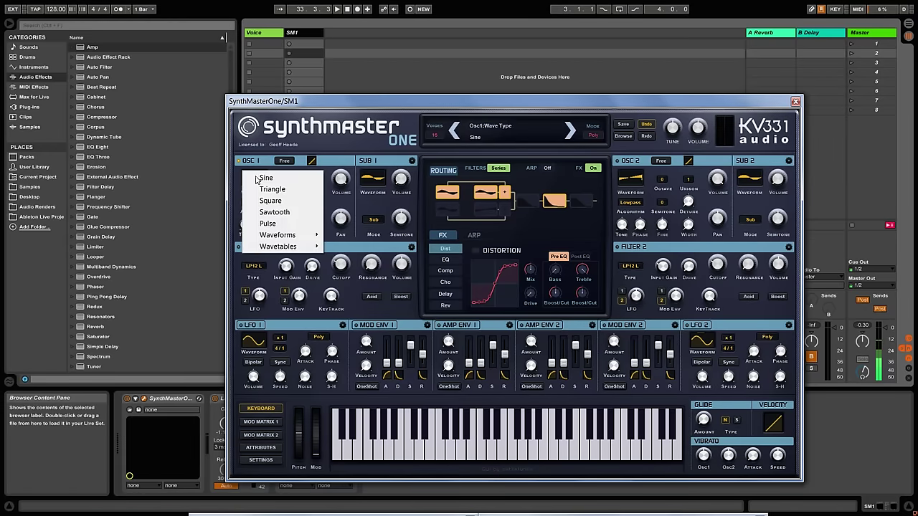
pyautogui.click(275, 212)
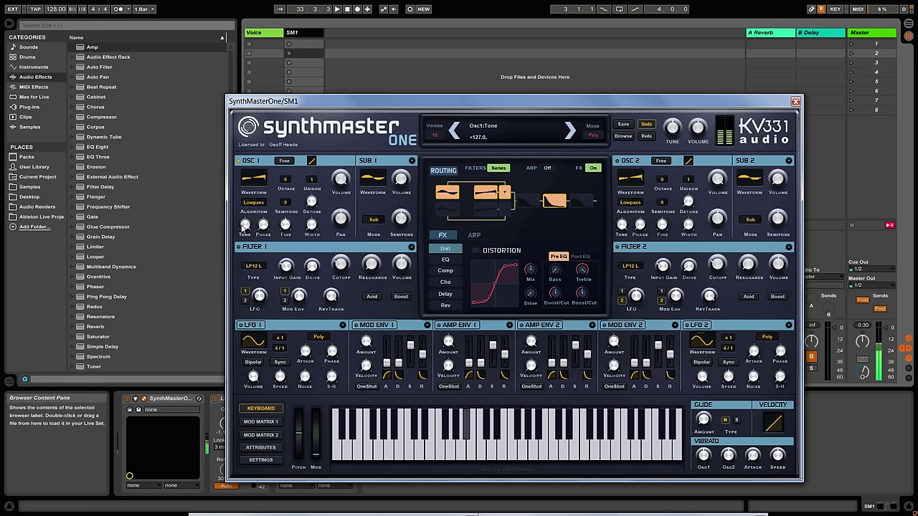
pyautogui.click(247, 203)
pyautogui.moveTo(276, 205)
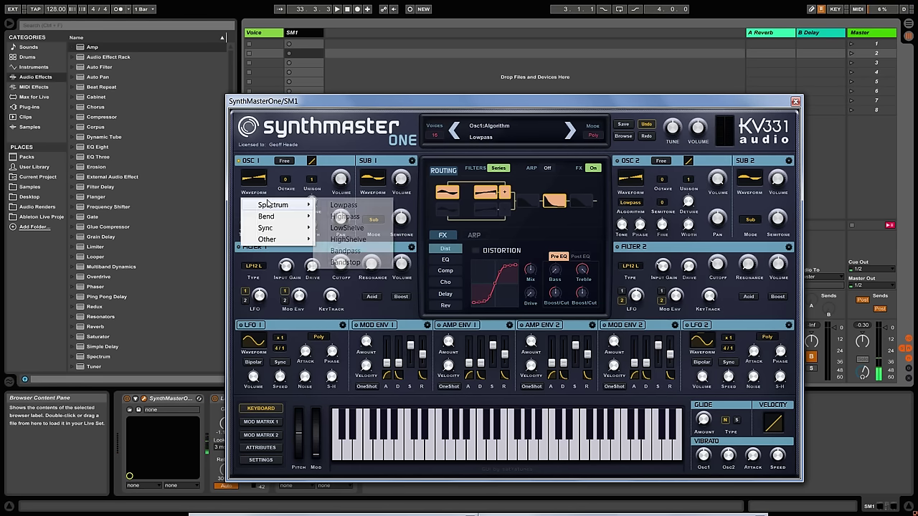
pyautogui.click(344, 251)
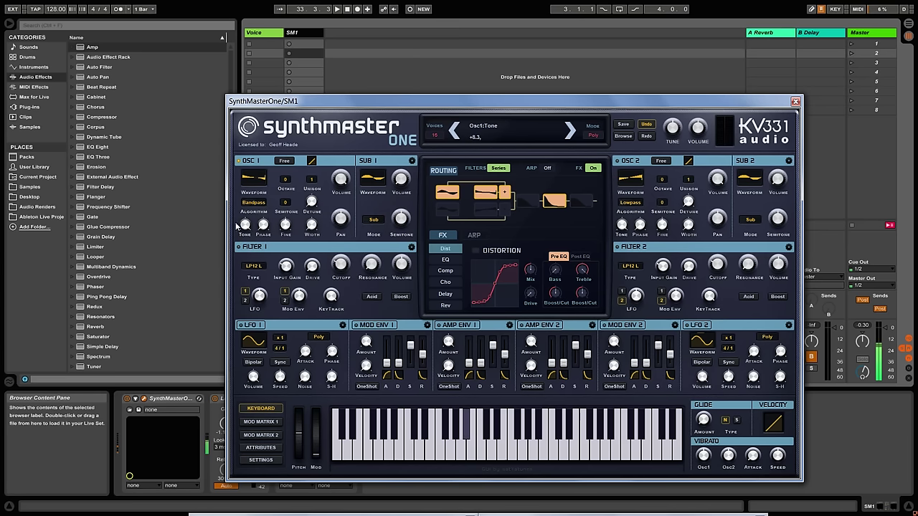
# Change oscillator 1's algorithm to Bend+ and drag its phase down toward 78 degrees
pyautogui.click(251, 203)
pyautogui.moveTo(271, 205)
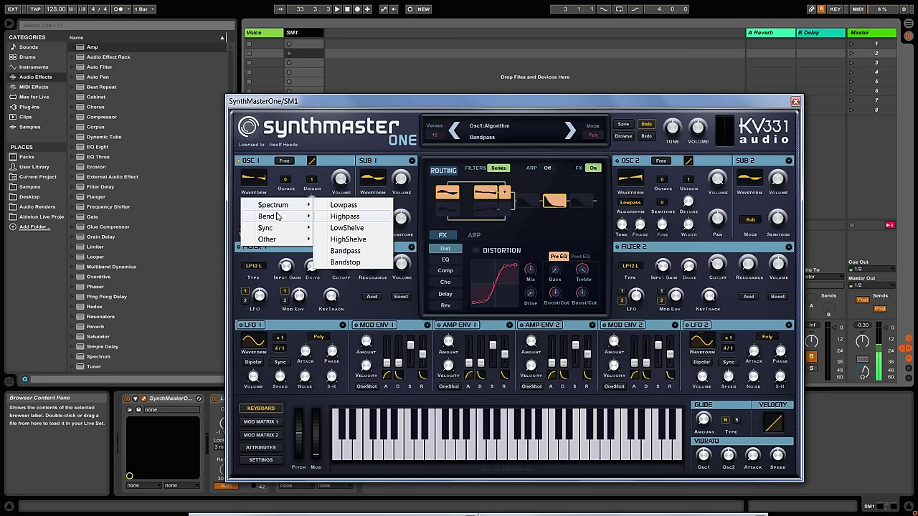
pyautogui.moveTo(275, 222)
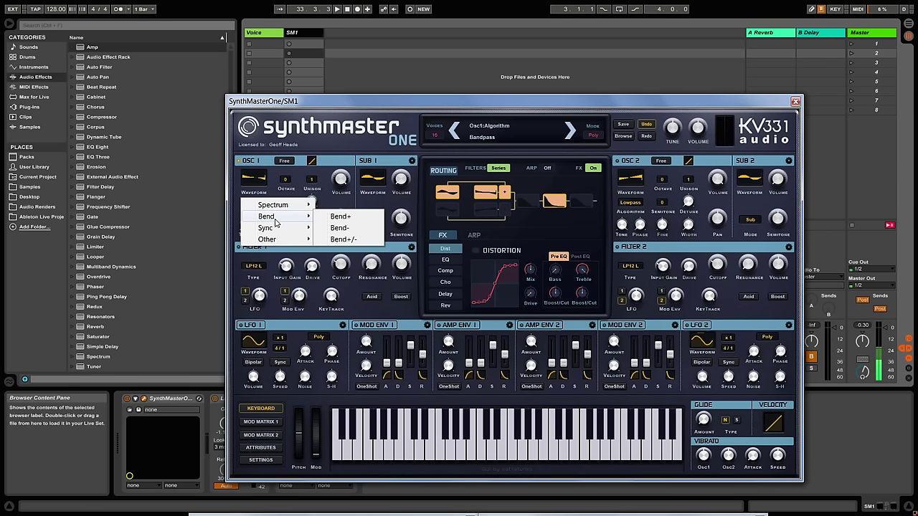
pyautogui.click(340, 216)
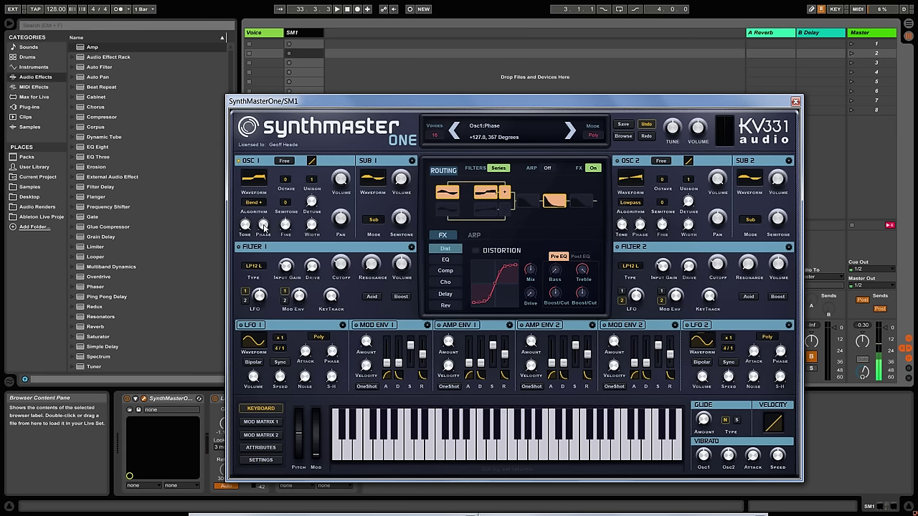
pyautogui.moveTo(264, 225)
pyautogui.mouseDown()
pyautogui.moveTo(256, 257)
pyautogui.moveTo(259, 221)
pyautogui.moveTo(263, 227)
pyautogui.mouseUp()
pyautogui.click(260, 203)
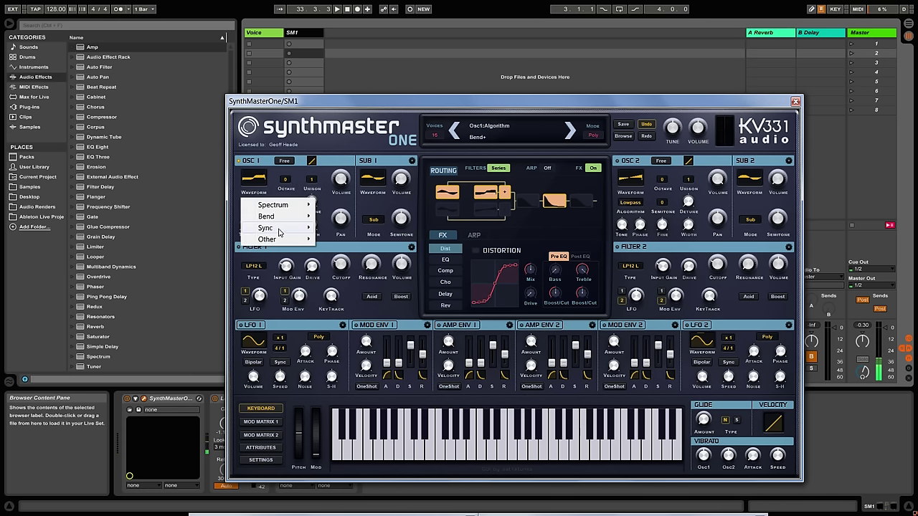
# Try oscillator 1's Sync Tri Window algorithm with phase near 2 degrees, then Pulse 1
pyautogui.moveTo(279, 230)
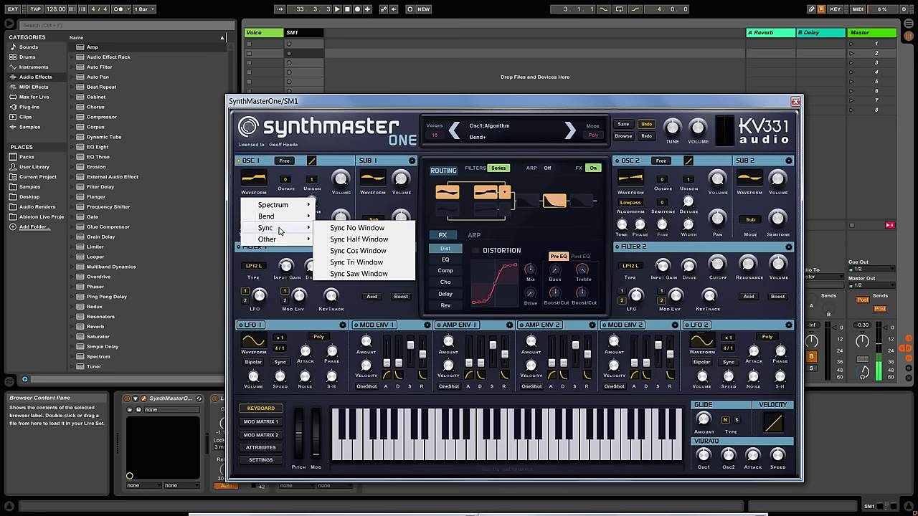
pyautogui.click(367, 262)
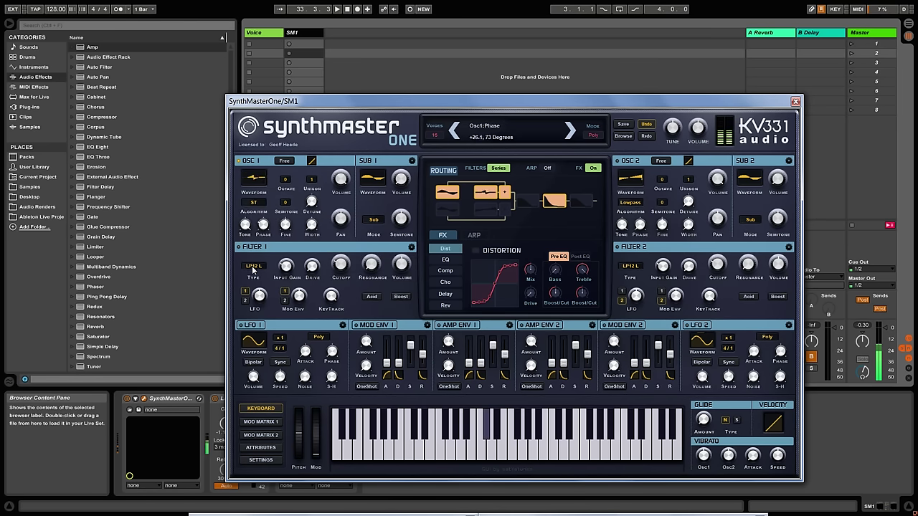
pyautogui.scroll(-5, 263, 225)
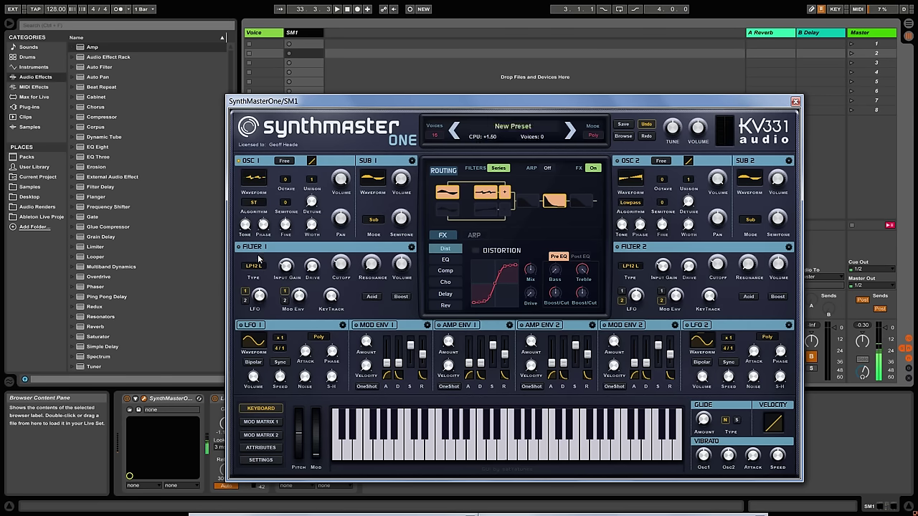
pyautogui.scroll(2, 263, 225)
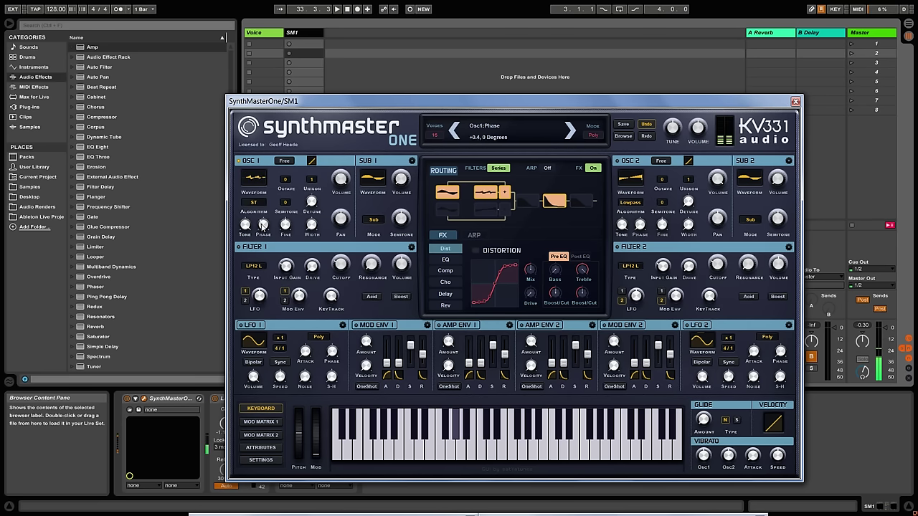
pyautogui.moveTo(263, 225); pyautogui.dragTo(264, 194)
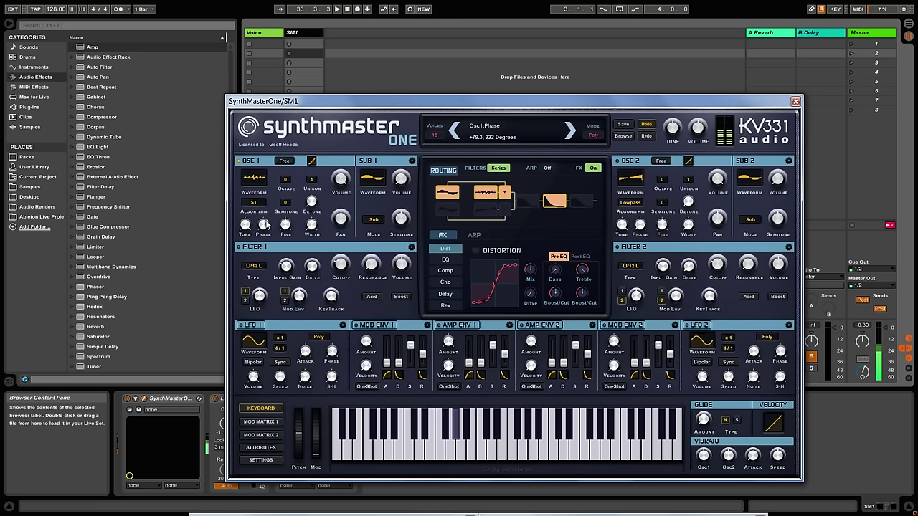
pyautogui.click(253, 205)
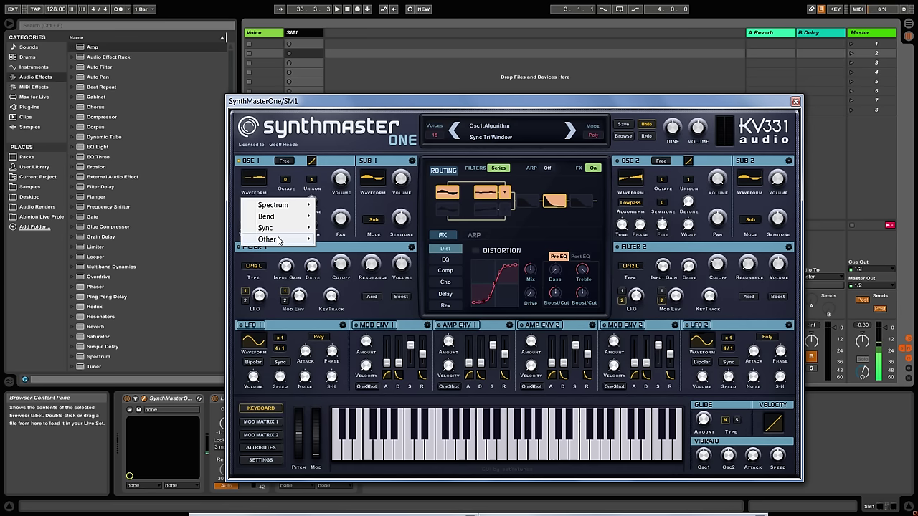
pyautogui.moveTo(284, 239)
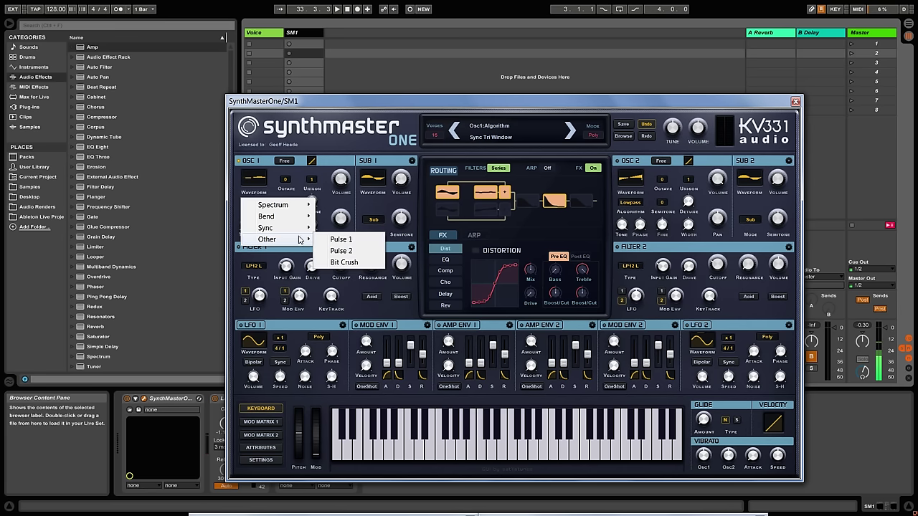
pyautogui.click(342, 240)
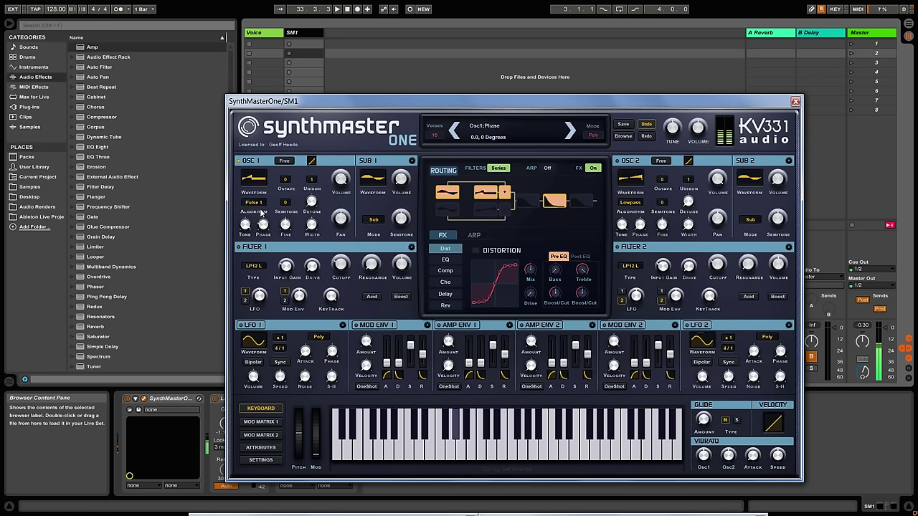
# Switch oscillator 1 to the Bit Crush algorithm and turn its phase up to 70 degrees
pyautogui.click(254, 203)
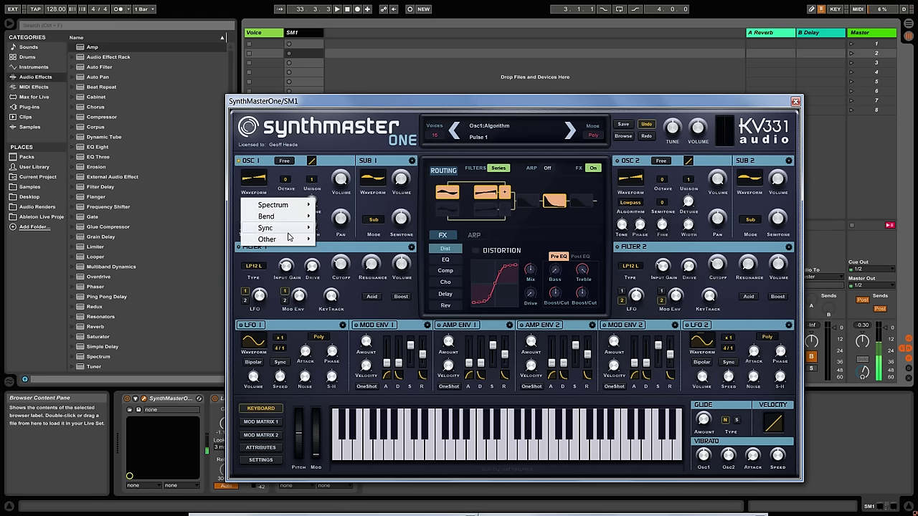
pyautogui.click(232, 208)
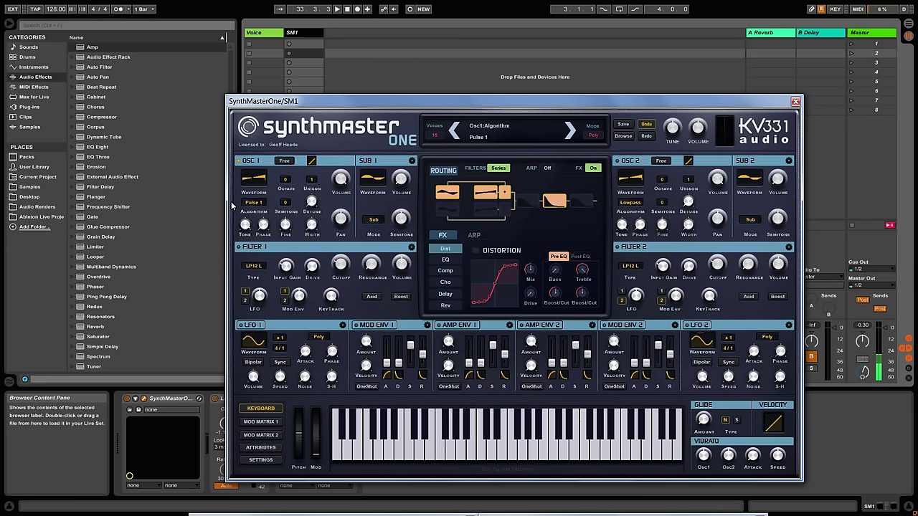
pyautogui.click(260, 206)
pyautogui.moveTo(287, 239)
pyautogui.click(339, 260)
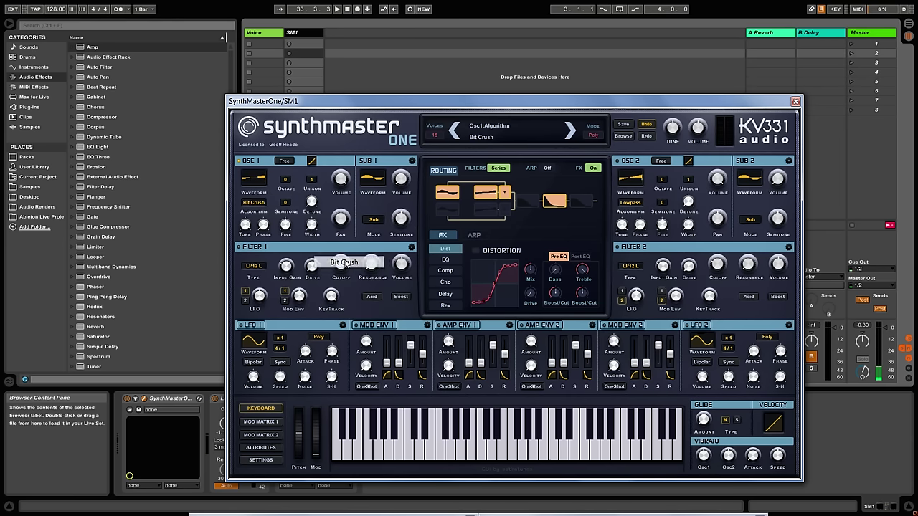
pyautogui.moveTo(270, 232)
pyautogui.mouseDown()
pyautogui.moveTo(261, 192)
pyautogui.moveTo(263, 239)
pyautogui.mouseUp()
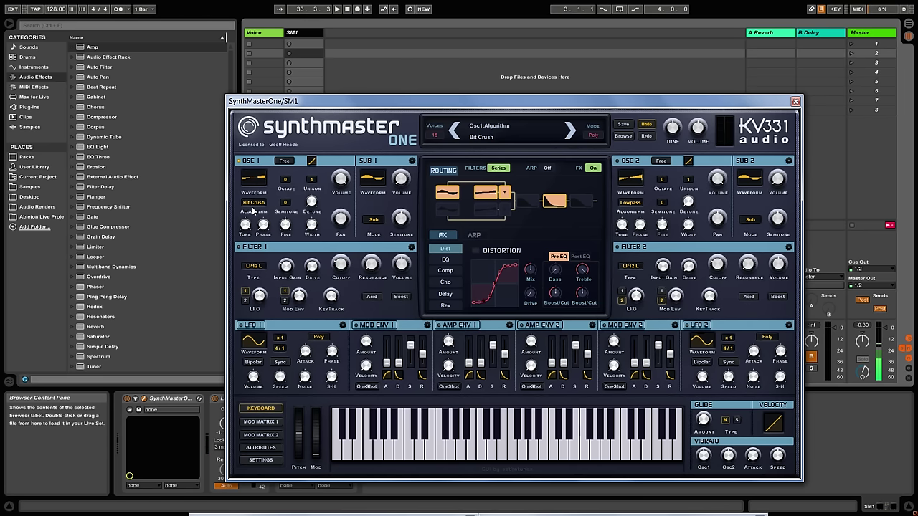
# Settle on the Lowpass algorithm for oscillator 1
pyautogui.click(254, 203)
pyautogui.moveTo(287, 205)
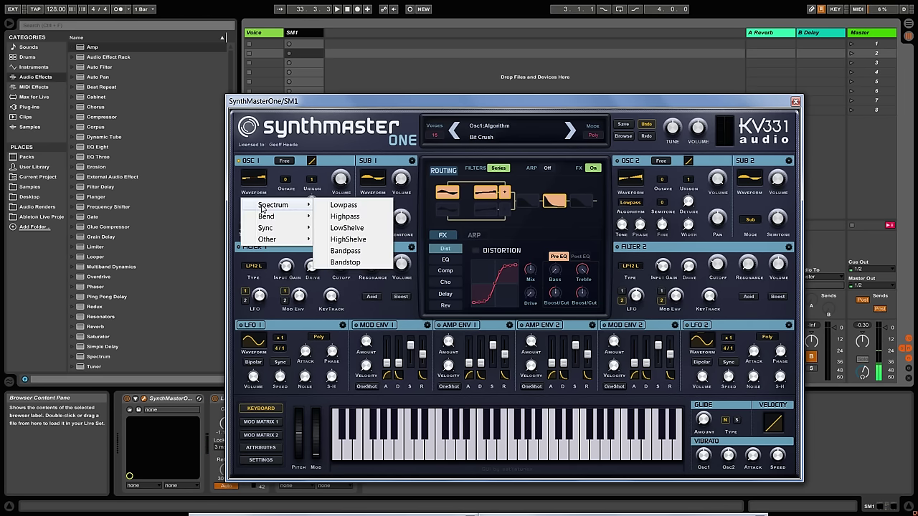
pyautogui.click(354, 207)
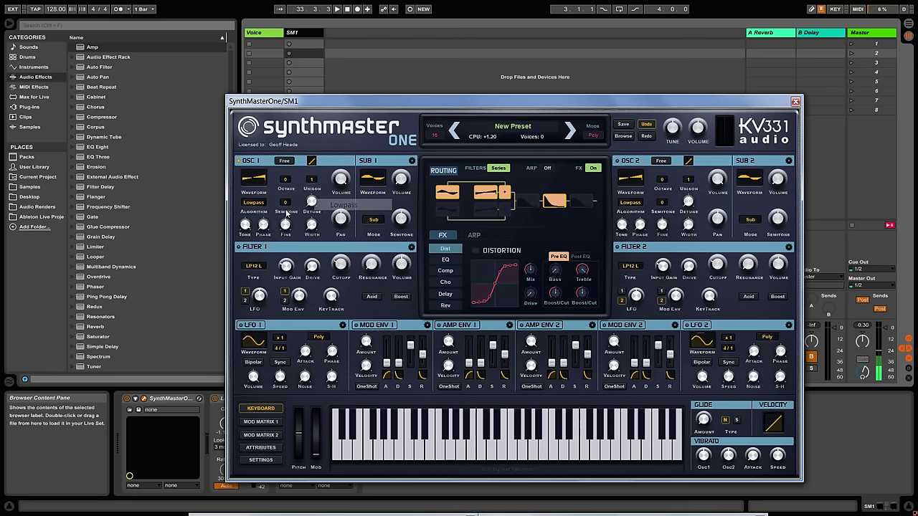
# Give sub 1 the Digital\FM waveform FM 1 8 8 and tune its semitones below zero
pyautogui.click(377, 182)
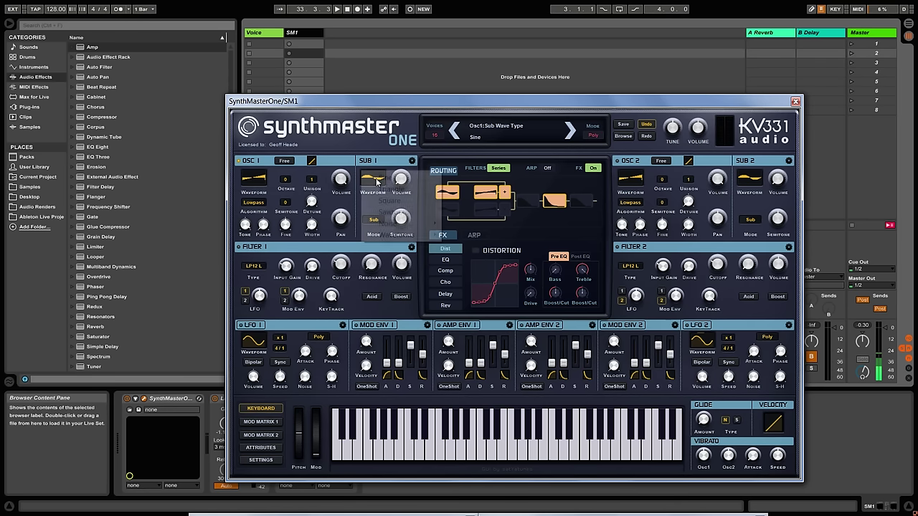
pyautogui.moveTo(409, 228)
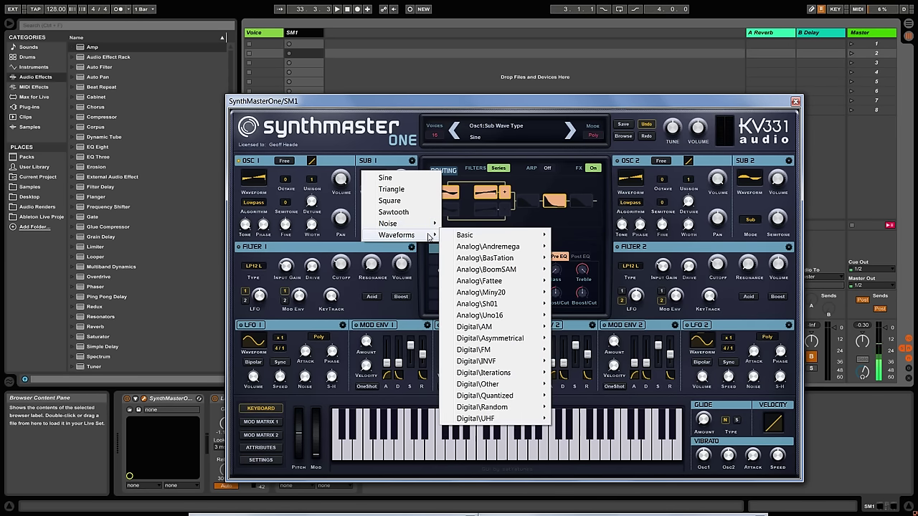
pyautogui.moveTo(504, 351)
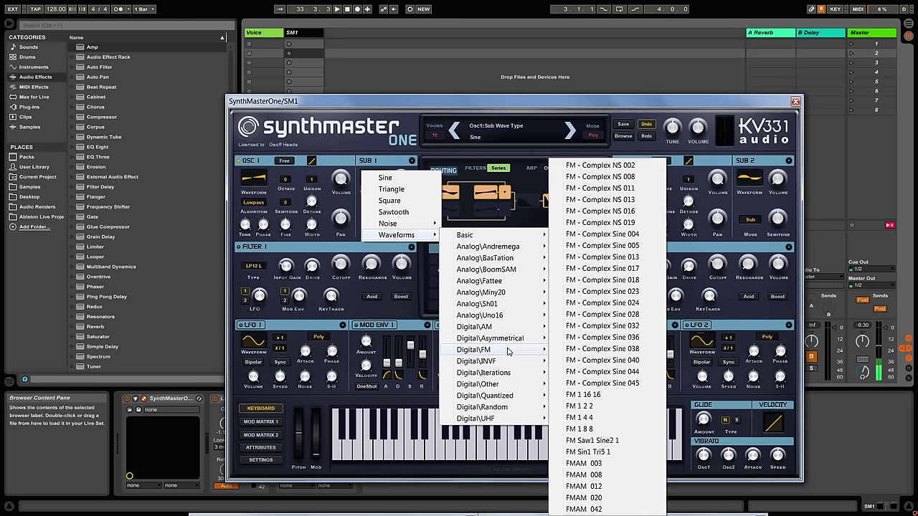
pyautogui.click(597, 430)
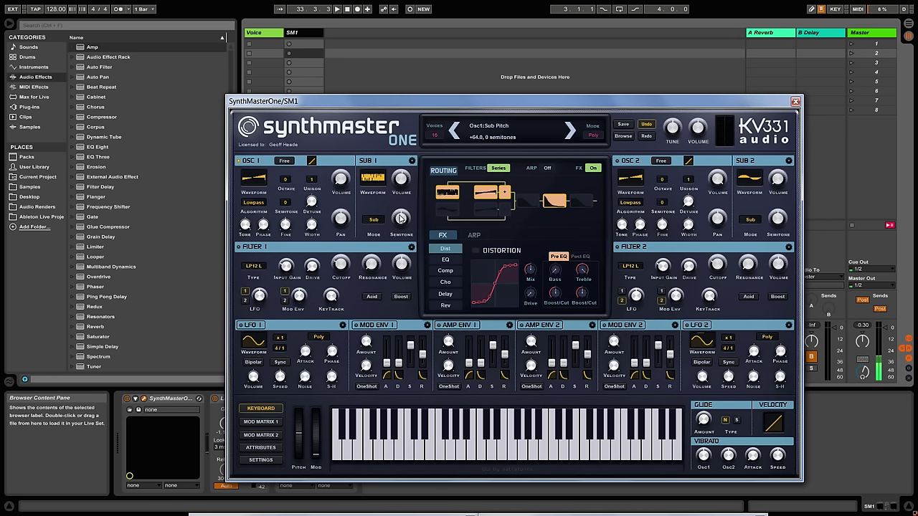
pyautogui.scroll(-2, 401, 218)
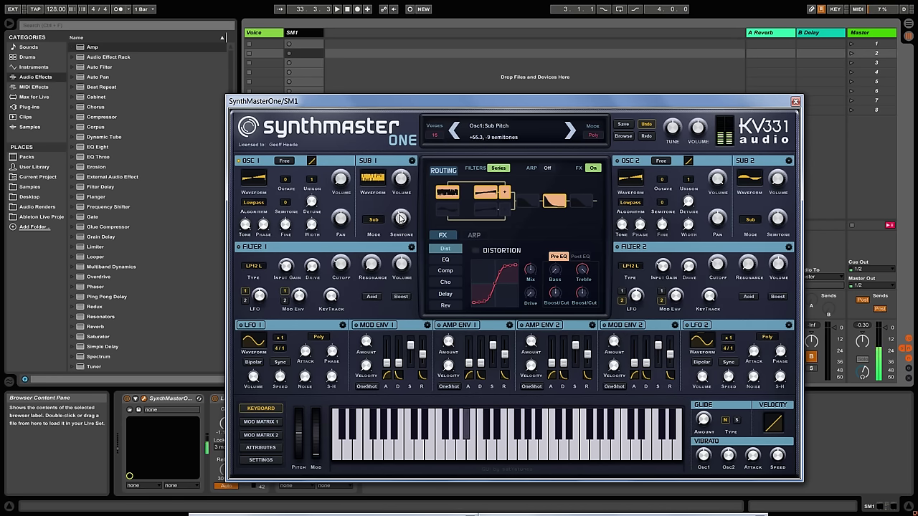
pyautogui.scroll(-6, 400, 218)
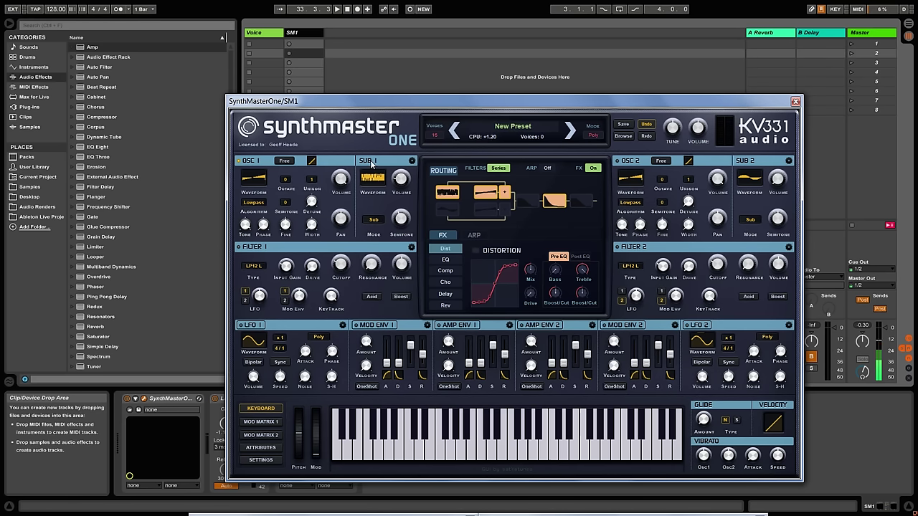
pyautogui.click(255, 178)
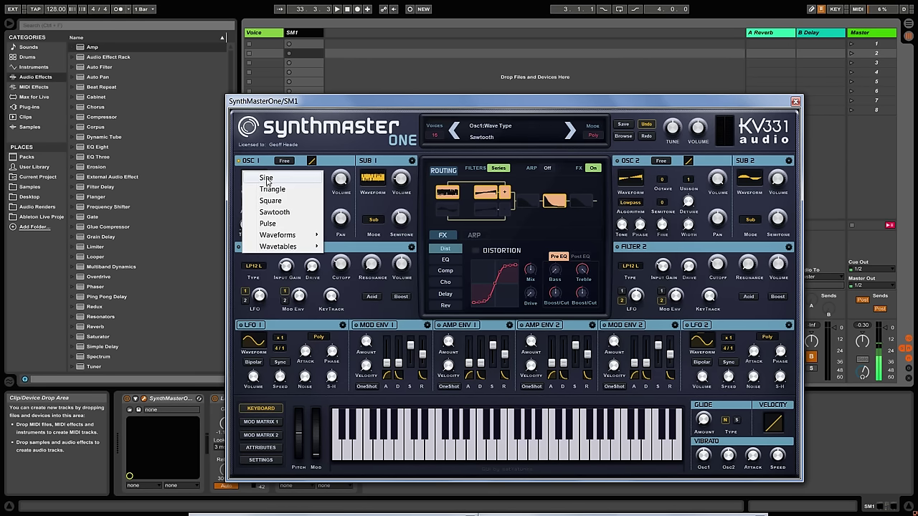
# Set both oscillator 1 and sub 1 to sine waves
pyautogui.click(266, 178)
pyautogui.click(382, 179)
pyautogui.click(386, 179)
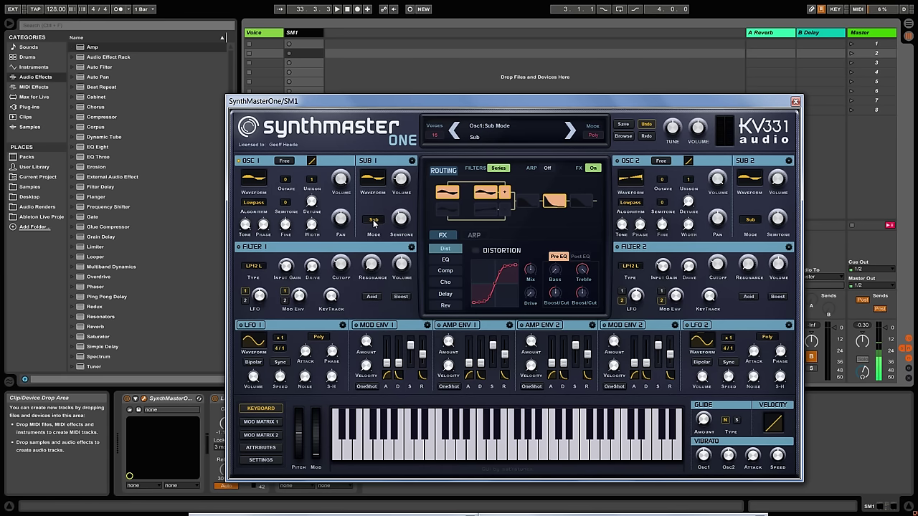
# Put sub 1 in Freq Mod mode and tune it to one octave up
pyautogui.click(374, 221)
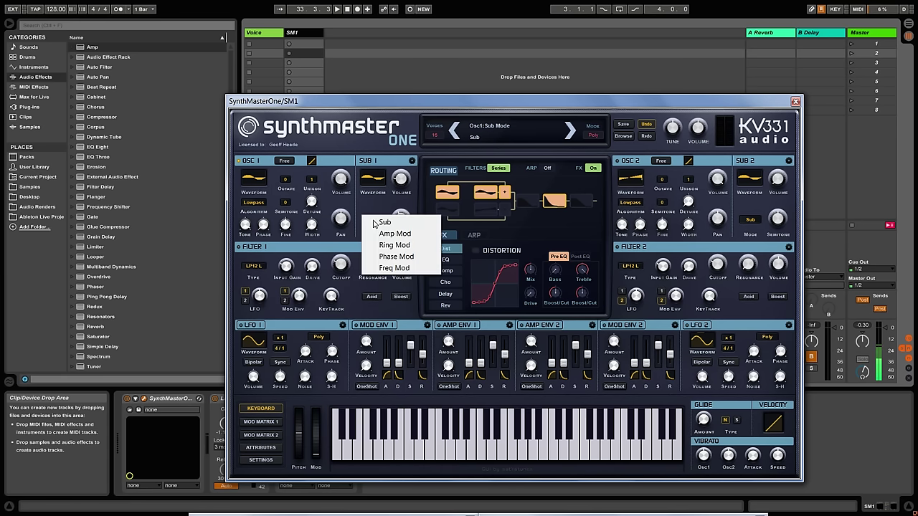
pyautogui.click(404, 268)
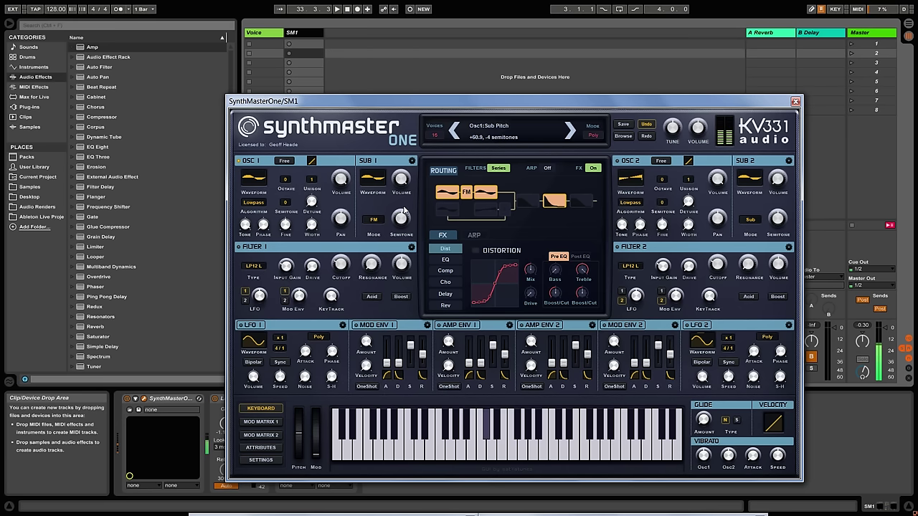
pyautogui.moveTo(402, 194); pyautogui.dragTo(400, 211)
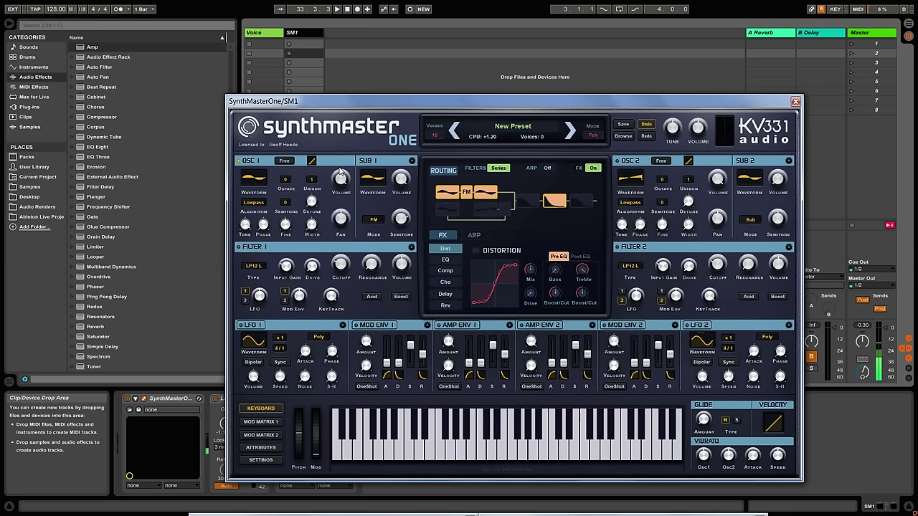
# Set oscillator 1 and sub 1 to sawtooth waves, retuning sub 1 three octaves down
pyautogui.click(253, 175)
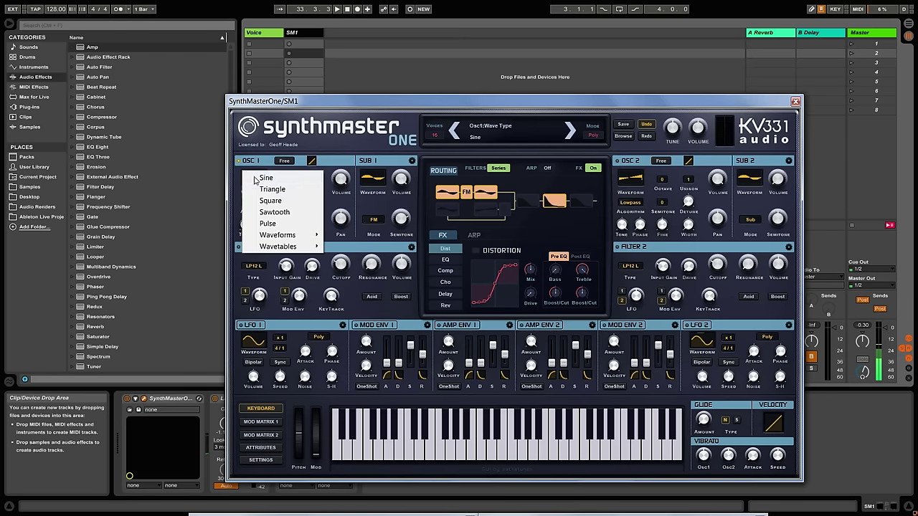
pyautogui.click(274, 212)
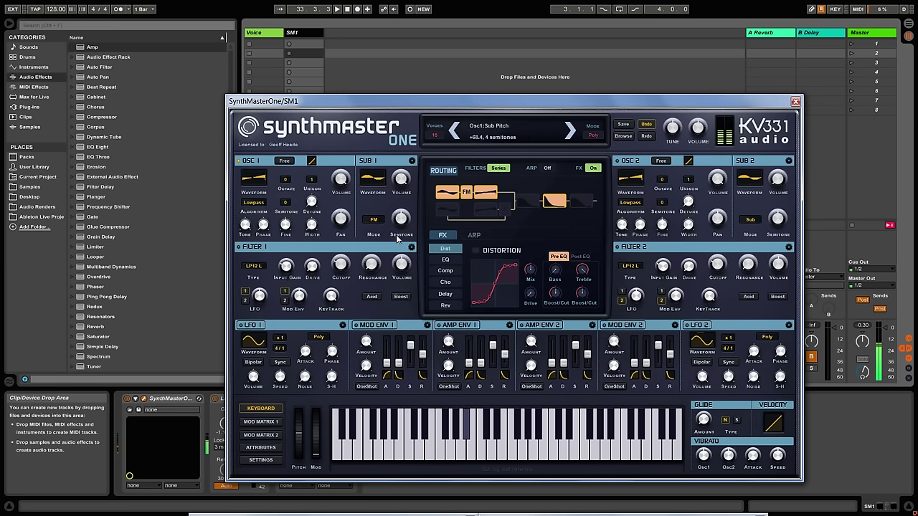
pyautogui.moveTo(393, 253); pyautogui.dragTo(400, 232)
pyautogui.click(373, 178)
pyautogui.click(384, 190)
pyautogui.click(373, 178)
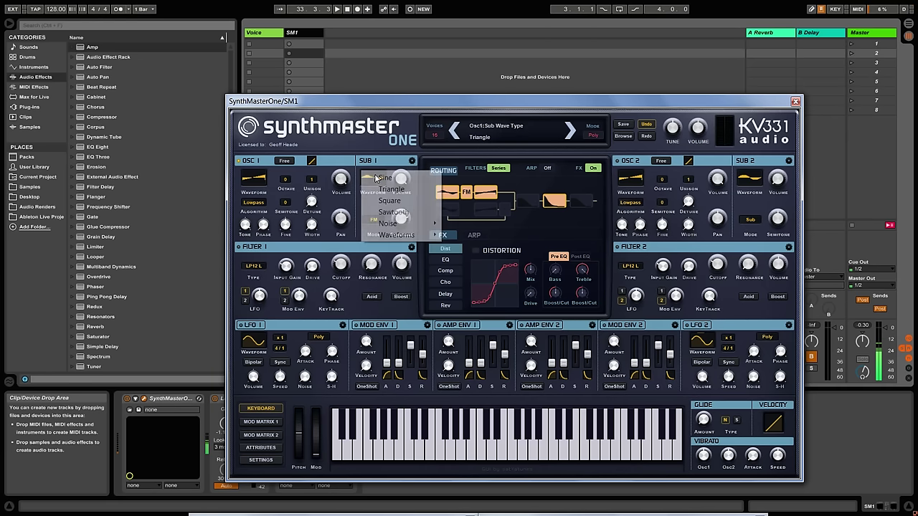
pyautogui.click(392, 211)
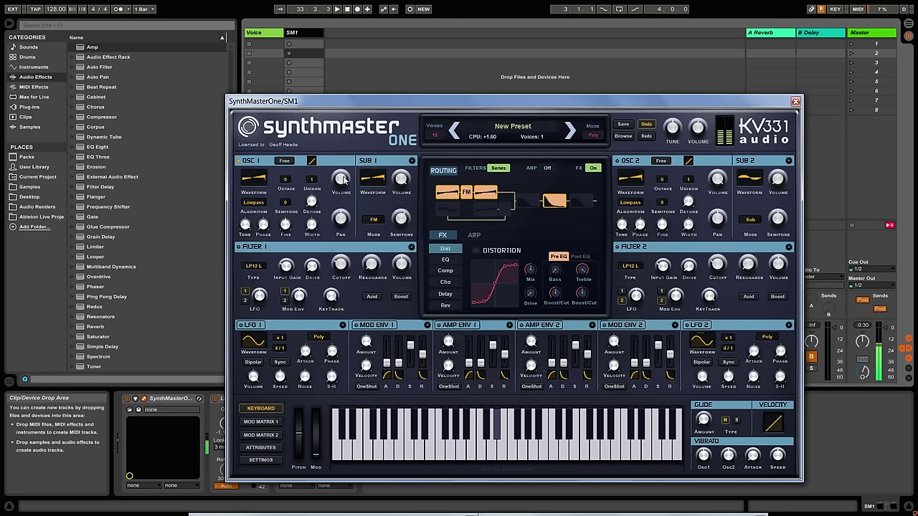
pyautogui.moveTo(400, 218); pyautogui.dragTo(388, 243)
# Switch sub 1 to Ring Mod mode and lower its pitch to 10 semitones
pyautogui.click(373, 219)
pyautogui.click(391, 244)
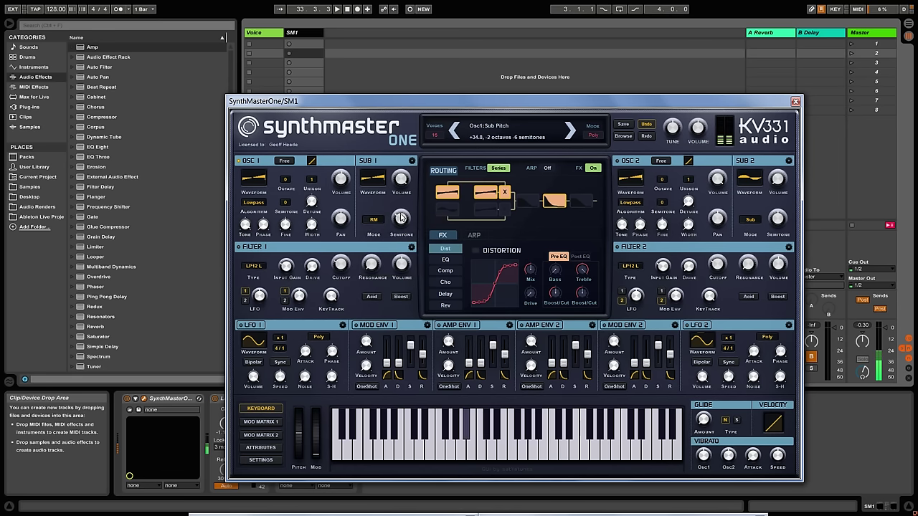
pyautogui.scroll(5, 401, 215)
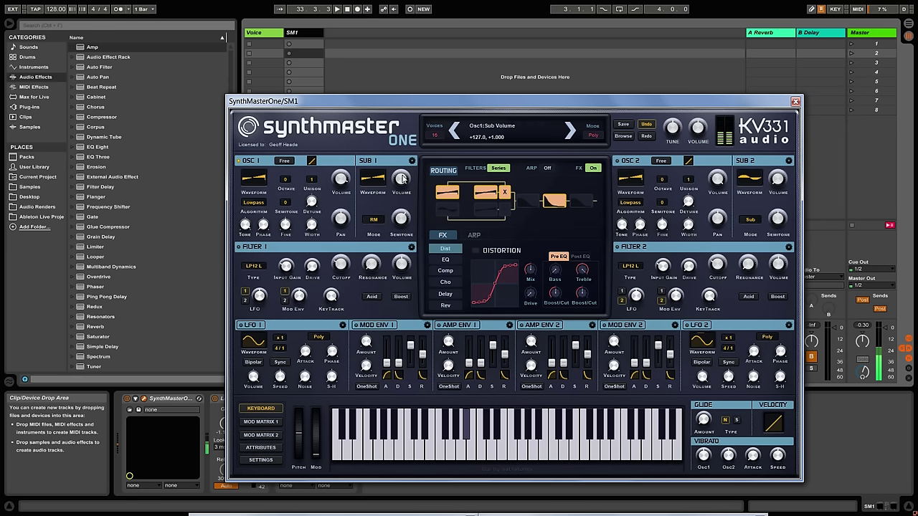
pyautogui.moveTo(402, 213)
pyautogui.mouseDown()
pyautogui.moveTo(399, 223)
pyautogui.moveTo(398, 212)
pyautogui.mouseUp()
pyautogui.scroll(-3, 400, 214)
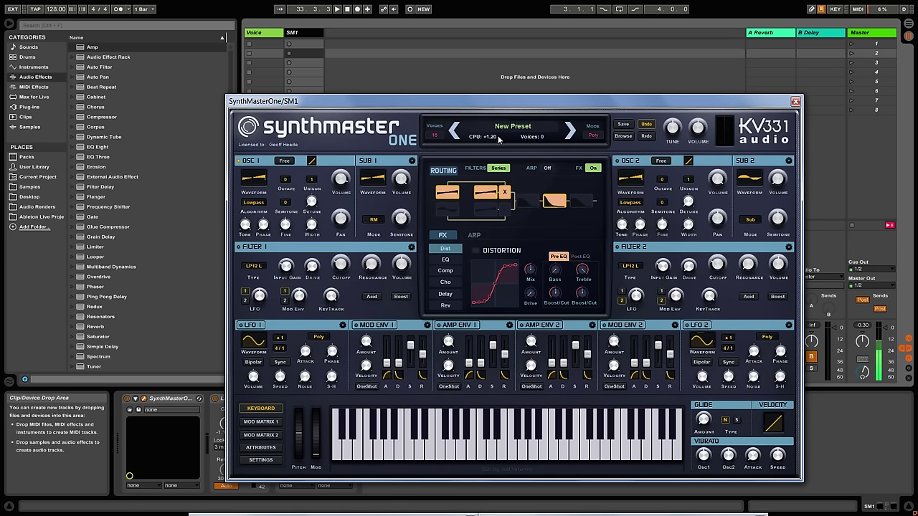
pyautogui.click(374, 220)
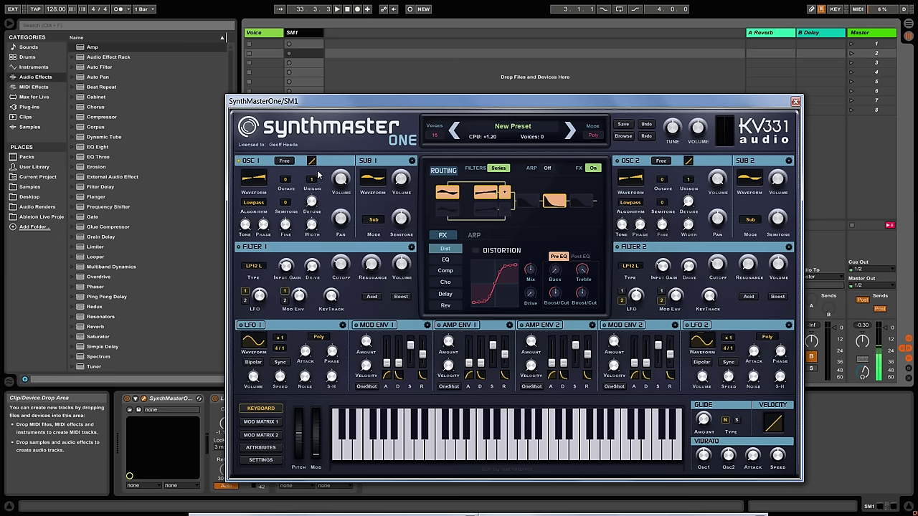
# Try 11 unison voices, a reshaped detune curve and 2.5 sec amp release, then load Init Preset
pyautogui.click(313, 180)
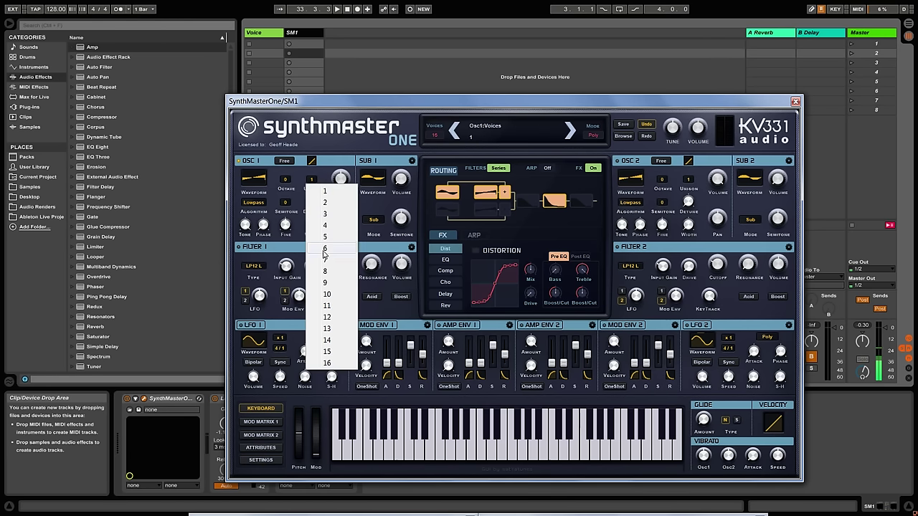
pyautogui.click(328, 306)
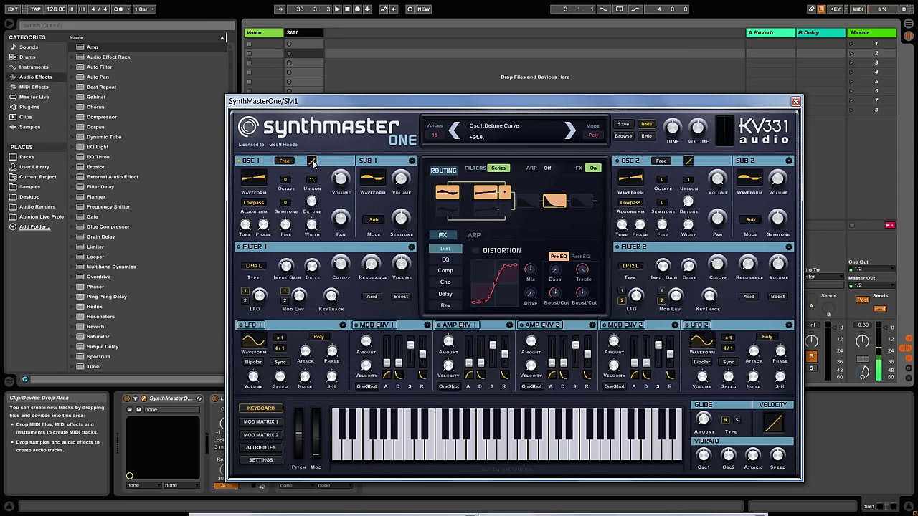
pyautogui.moveTo(313, 164)
pyautogui.mouseDown()
pyautogui.moveTo(317, 185)
pyautogui.moveTo(304, 144)
pyautogui.moveTo(320, 172)
pyautogui.mouseUp()
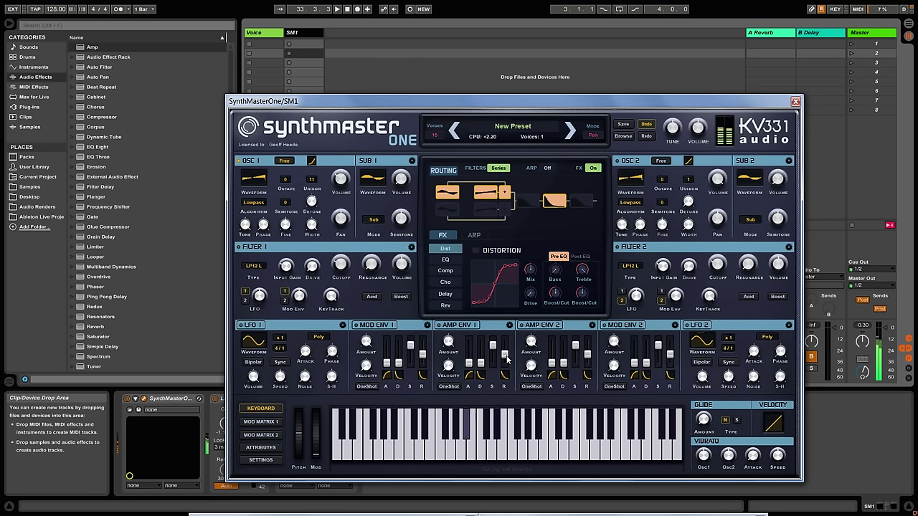
pyautogui.moveTo(504, 354); pyautogui.dragTo(506, 350)
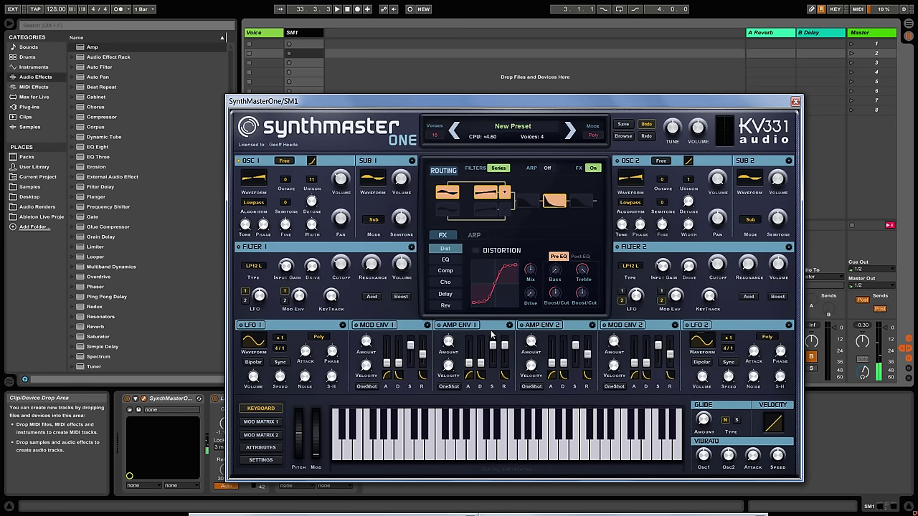
pyautogui.click(523, 133)
pyautogui.click(520, 131)
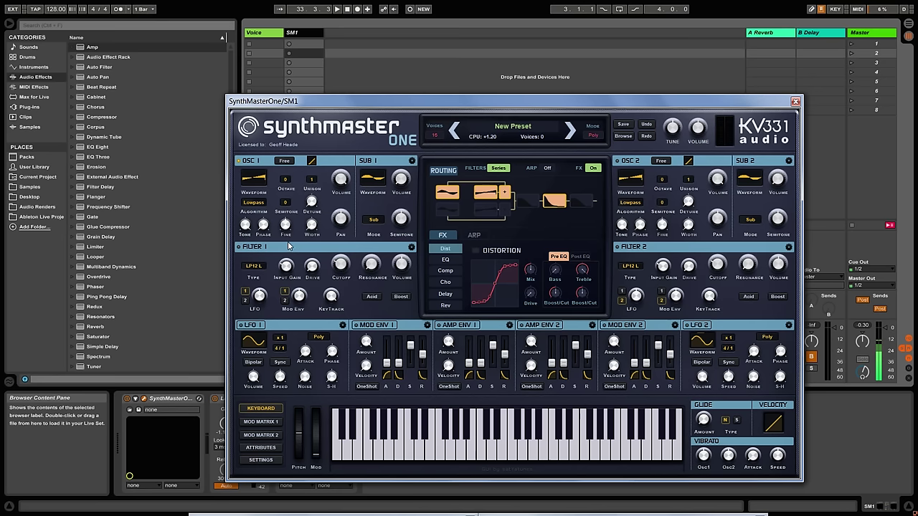
# Keep Filter 1's LP12 L type and switch Filter 1 into the signal path
pyautogui.click(253, 265)
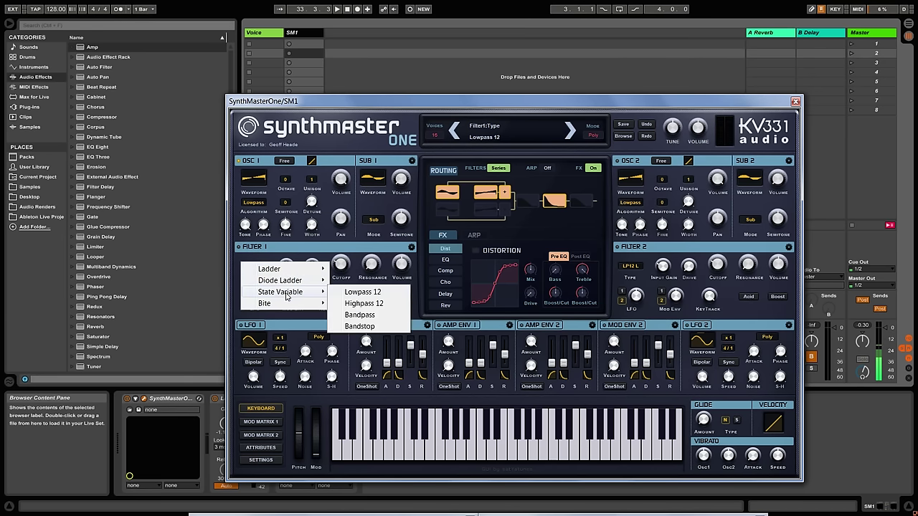
pyautogui.moveTo(285, 307)
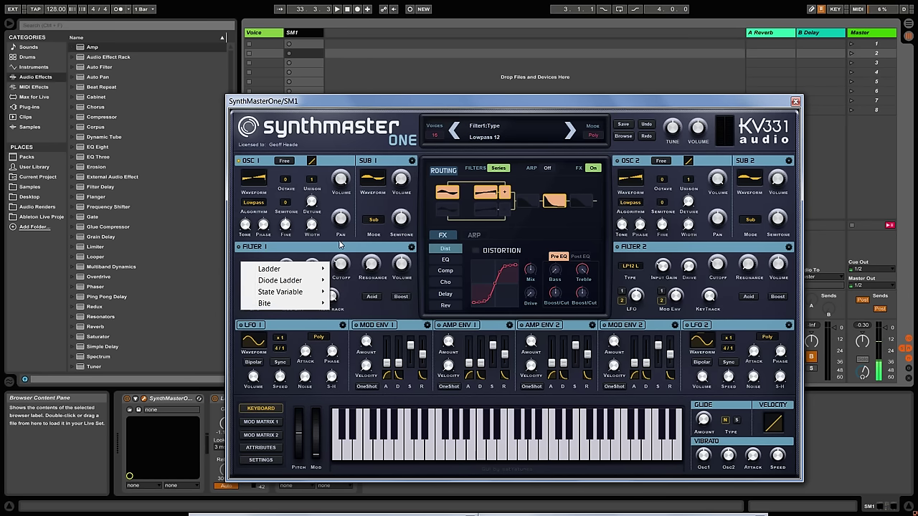
pyautogui.click(340, 245)
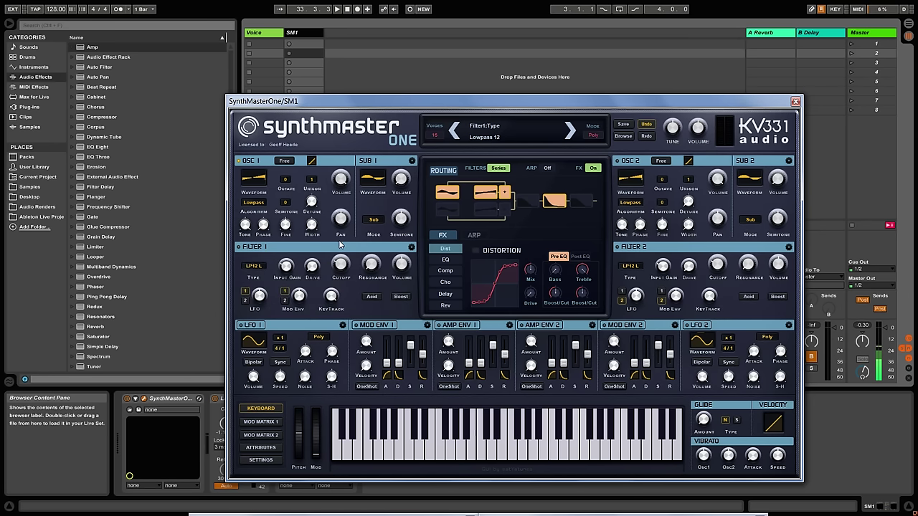
pyautogui.click(241, 250)
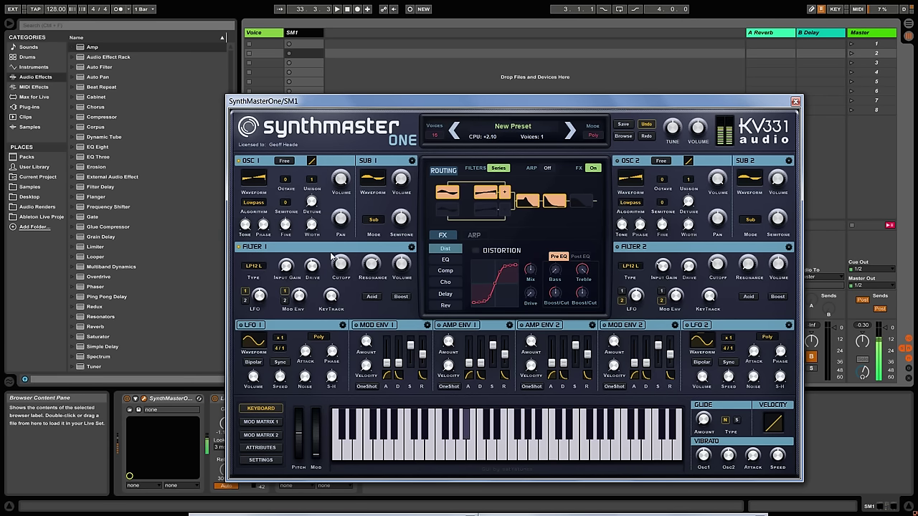
pyautogui.scroll(3, 339, 266)
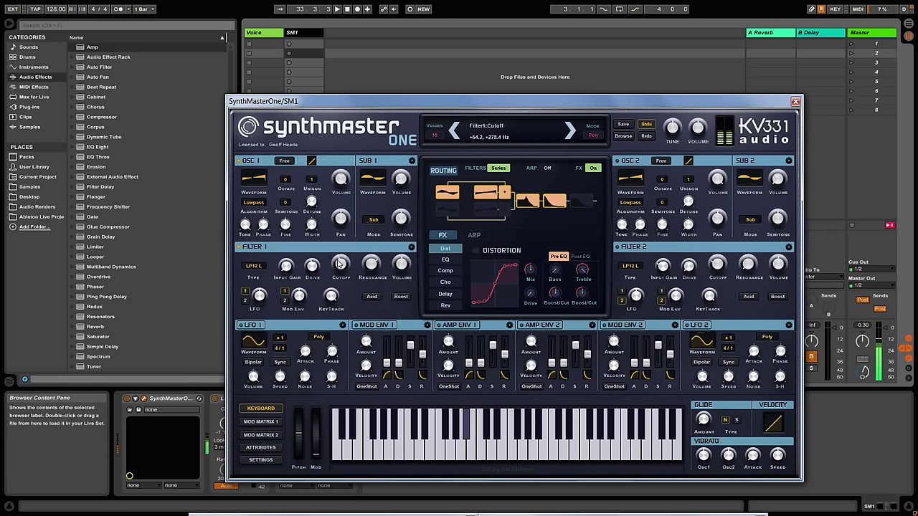
# Set Filter 1 to Ladder Lowpass 24 and raise its cutoff
pyautogui.click(254, 265)
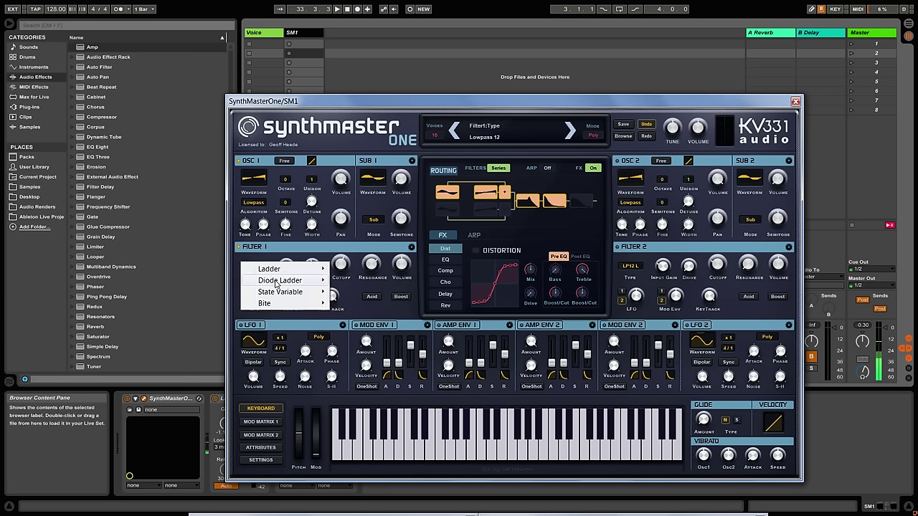
pyautogui.moveTo(279, 281)
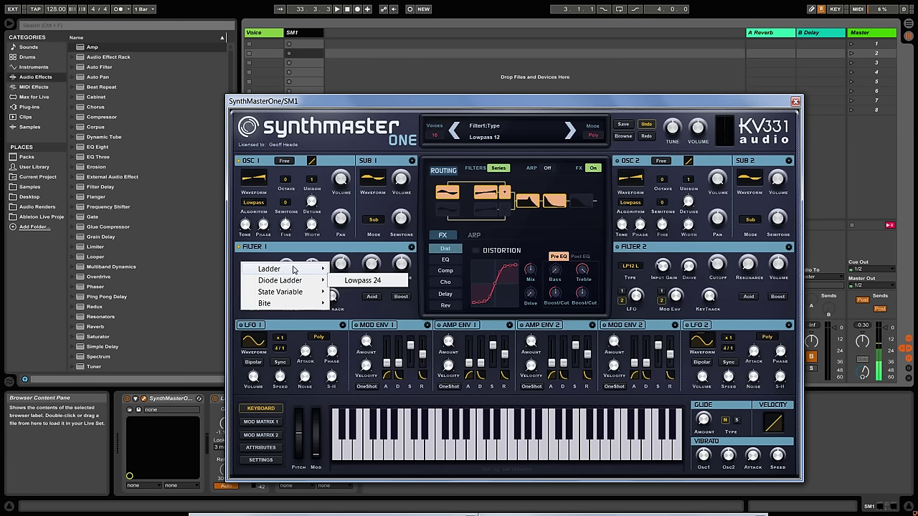
pyautogui.moveTo(326, 268)
pyautogui.click(363, 280)
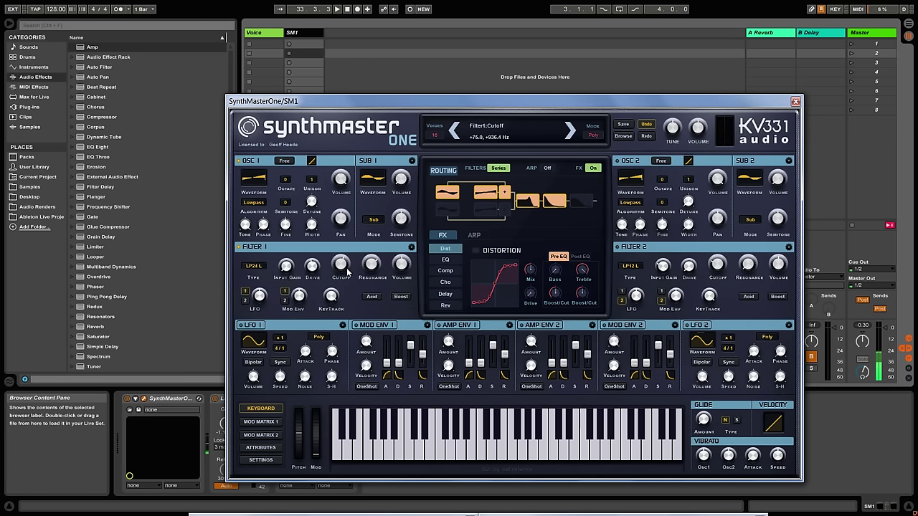
pyautogui.moveTo(346, 269)
pyautogui.mouseDown()
pyautogui.moveTo(341, 261)
pyautogui.moveTo(331, 274)
pyautogui.mouseUp()
# Switch Filter 1 to Diode Ladder Lowpass 24 with Boost turned on
pyautogui.click(253, 265)
pyautogui.moveTo(319, 280)
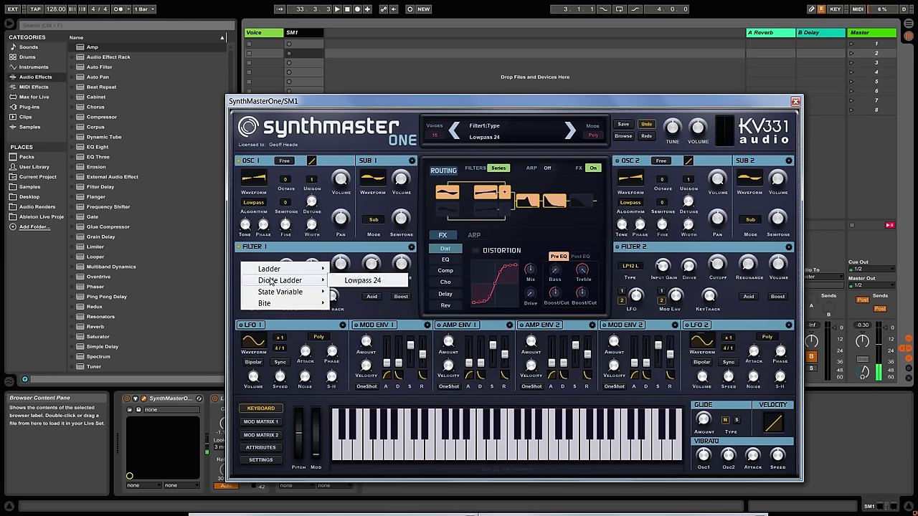
pyautogui.click(361, 280)
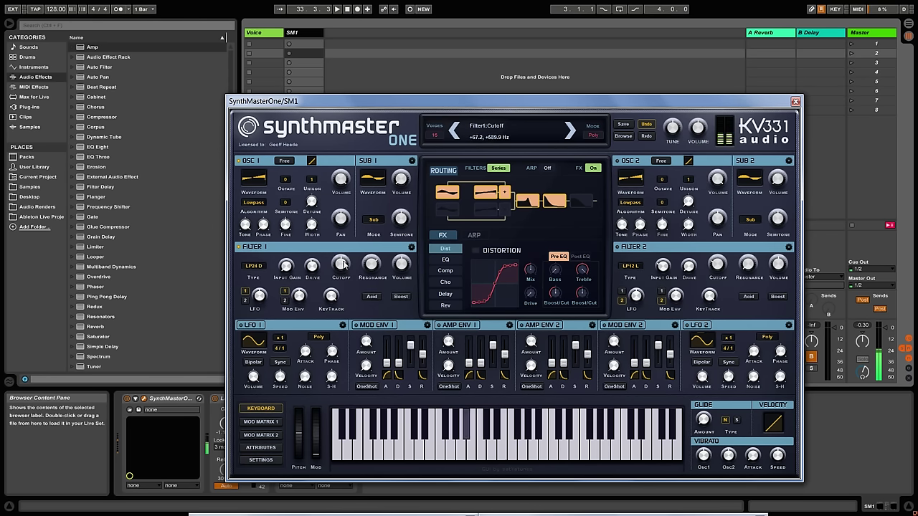
pyautogui.click(396, 298)
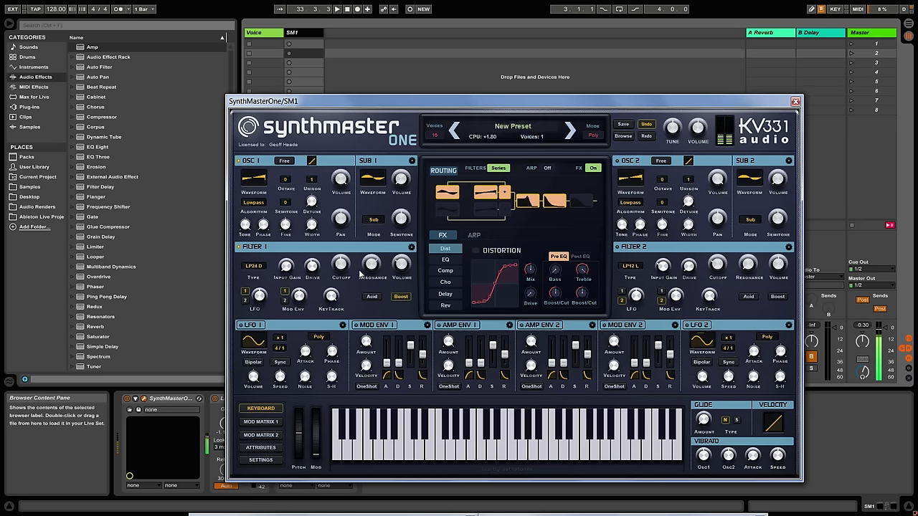
pyautogui.moveTo(342, 276)
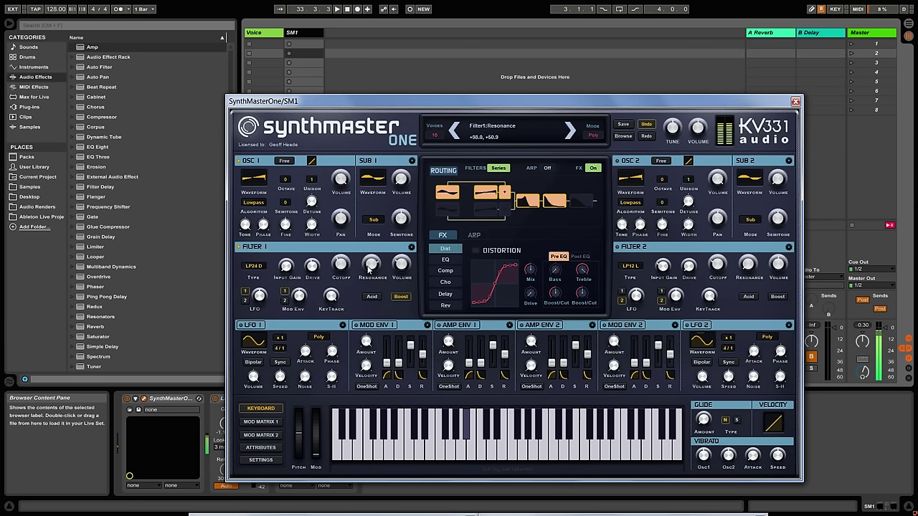
# Settle Filter 1 on State Variable Lowpass 12 with cutoff raised to about 662 Hz
pyautogui.click(253, 266)
pyautogui.moveTo(276, 292)
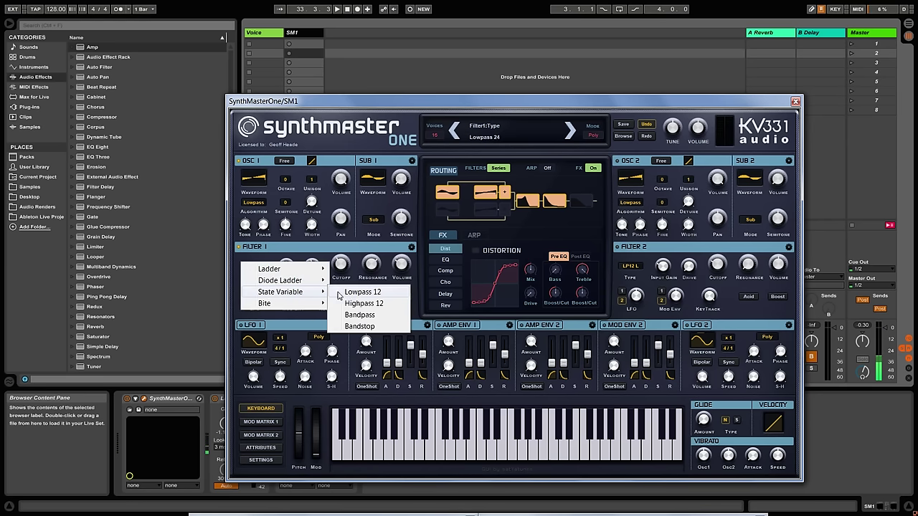
pyautogui.click(364, 294)
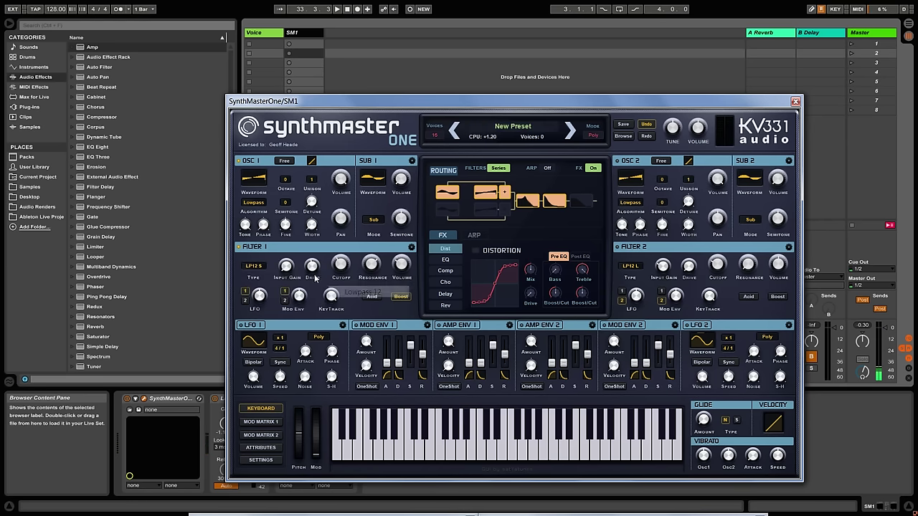
pyautogui.moveTo(341, 268); pyautogui.dragTo(343, 256)
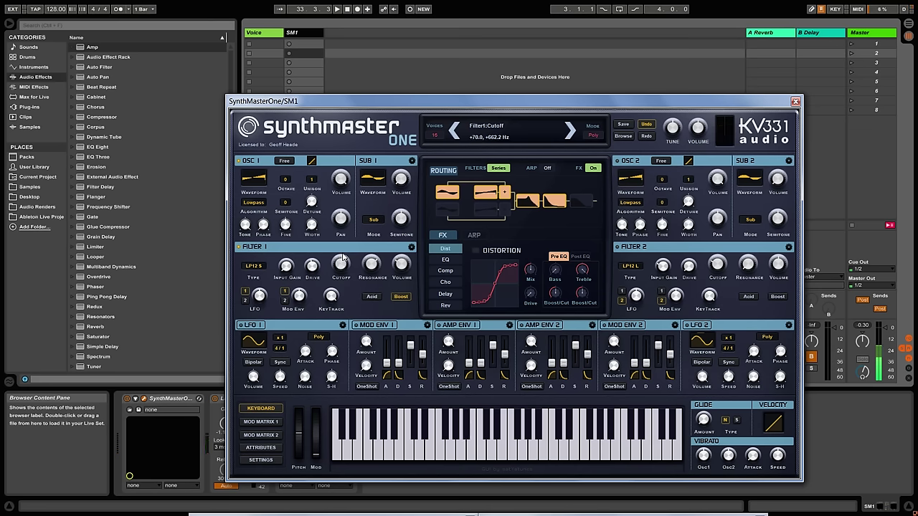
pyautogui.click(400, 296)
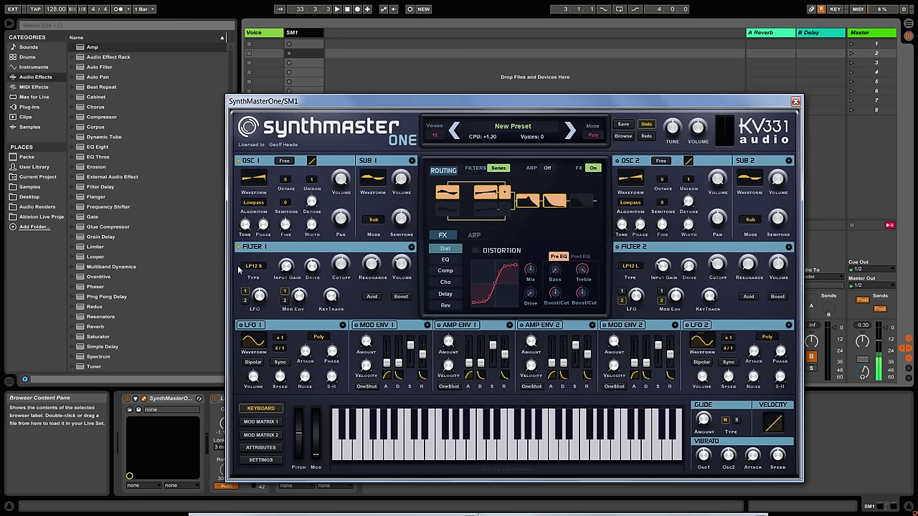
# Set Filter 1's type to Ladder Lowpass 12 (LP12 L) with Boost left on
pyautogui.click(405, 300)
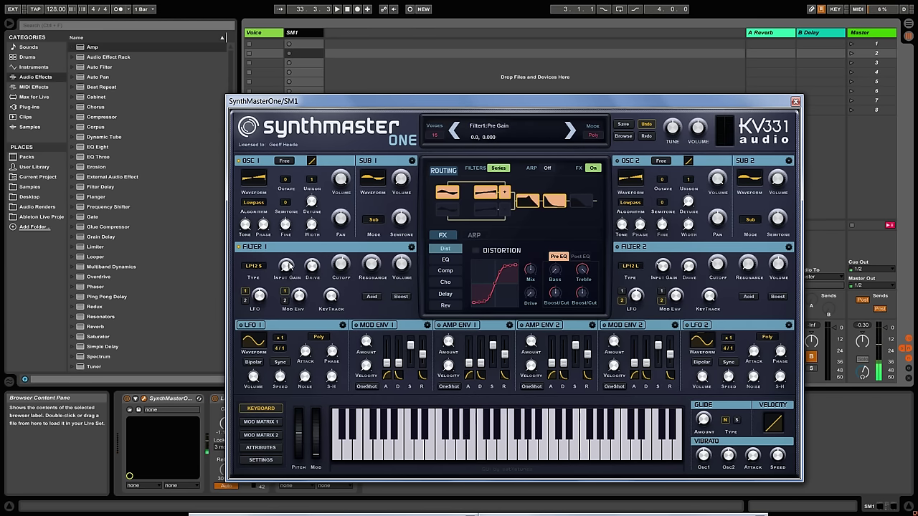
pyautogui.click(255, 266)
pyautogui.click(345, 269)
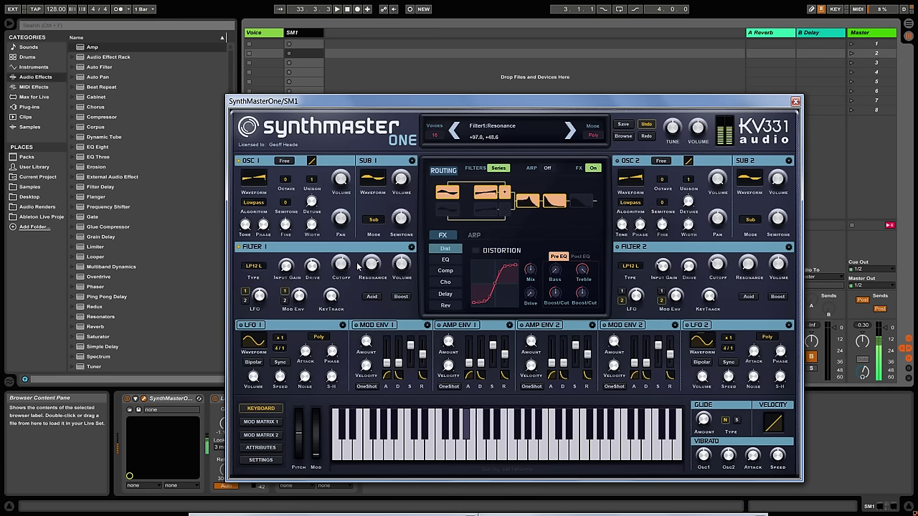
pyautogui.click(400, 296)
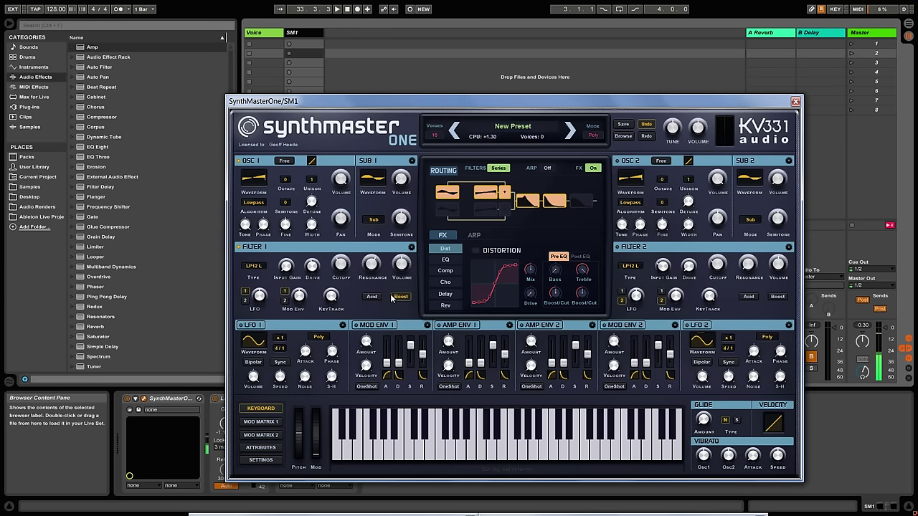
# Switch Filter 1 Boost off, nudge the window up-left, make LFO 1 bipolar, and show Mod Matrix 1
pyautogui.click(396, 298)
pyautogui.moveTo(422, 100); pyautogui.dragTo(415, 83)
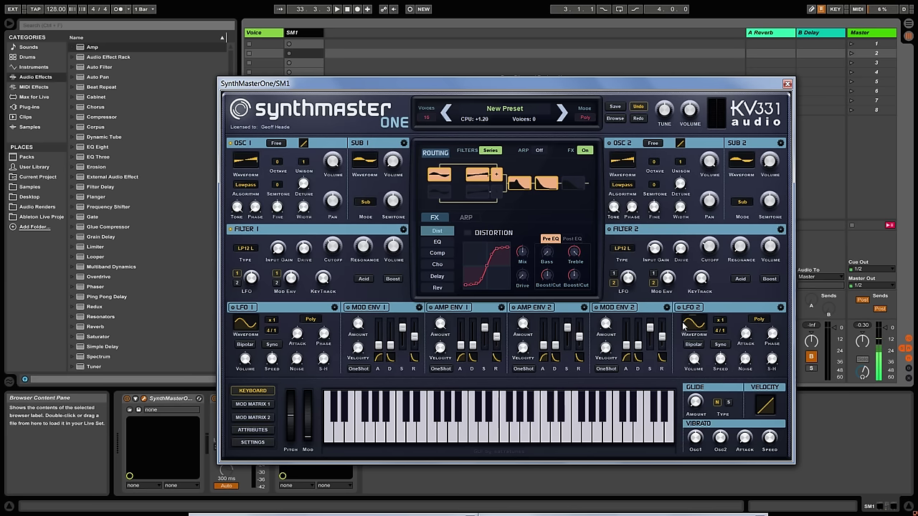
pyautogui.moveTo(364, 323)
pyautogui.moveTo(245, 349)
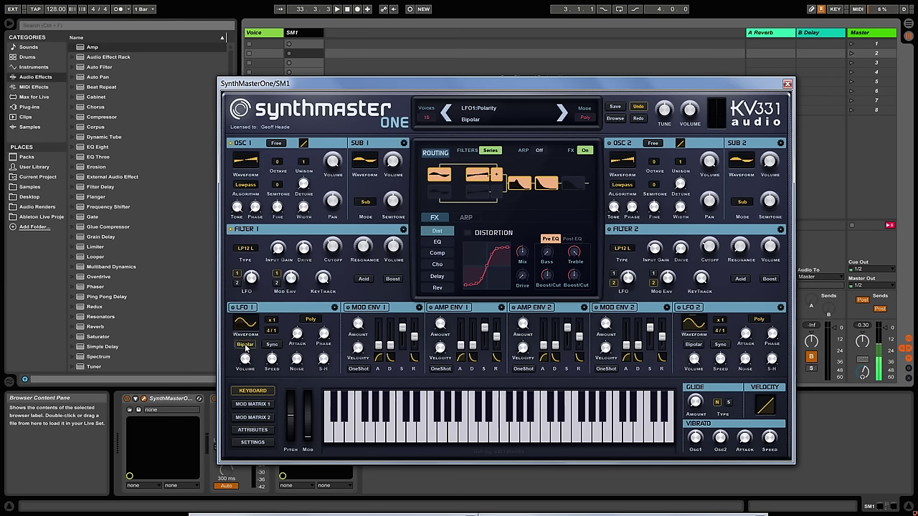
pyautogui.click(244, 343)
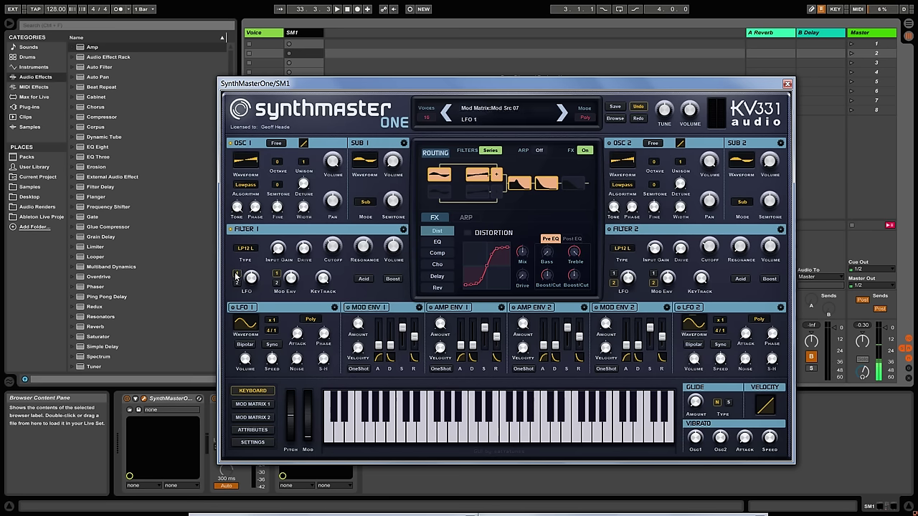
pyautogui.click(252, 404)
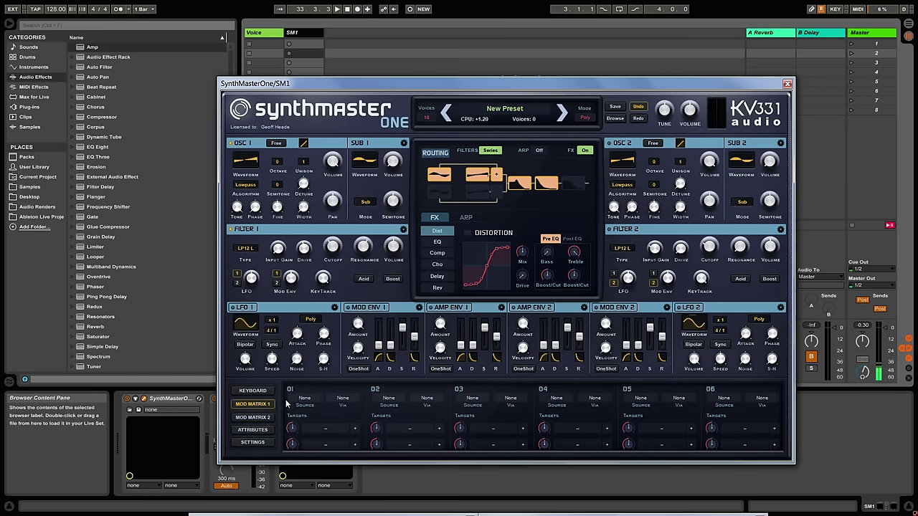
# Browse slot 01's modulation target list, then close it without choosing a parameter
pyautogui.moveTo(414, 341)
pyautogui.click(325, 429)
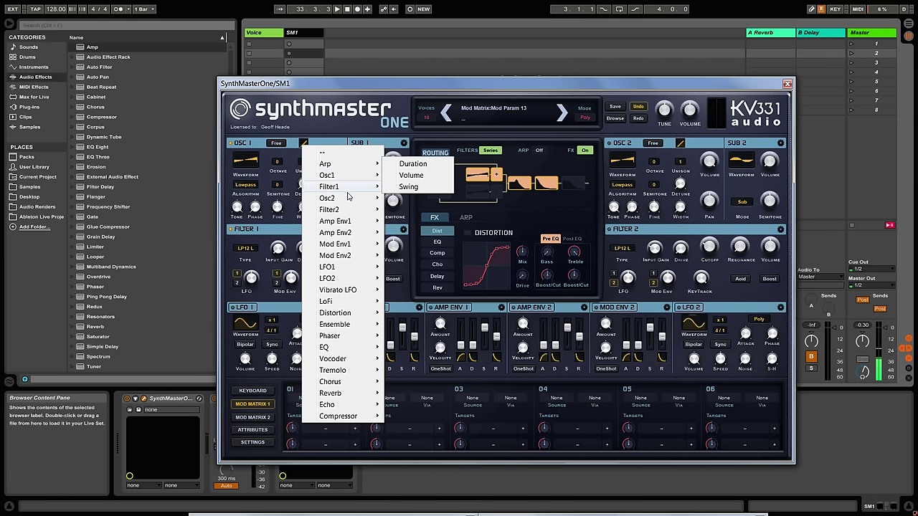
pyautogui.moveTo(349, 196)
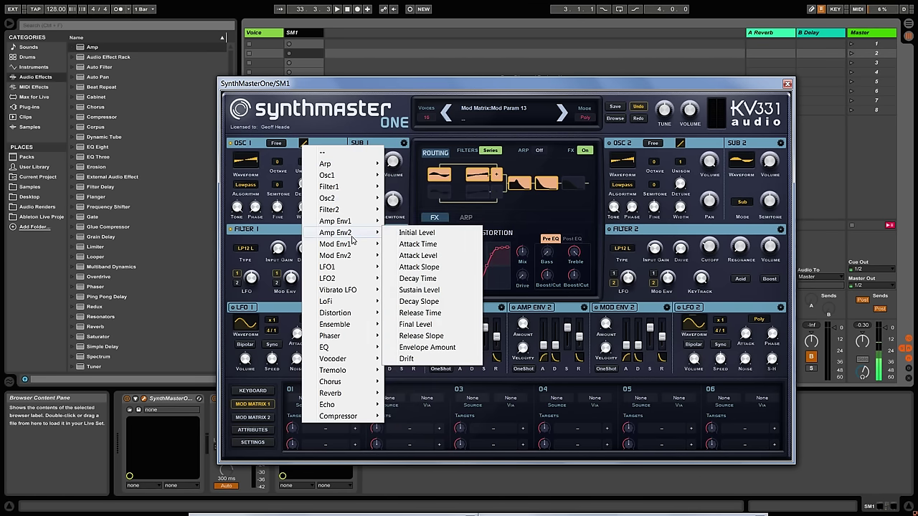
pyautogui.moveTo(356, 284)
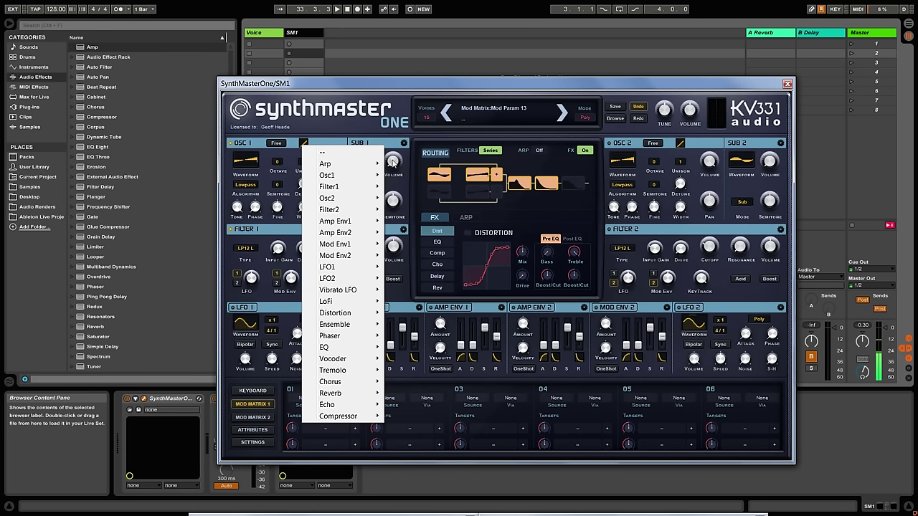
pyautogui.click(396, 87)
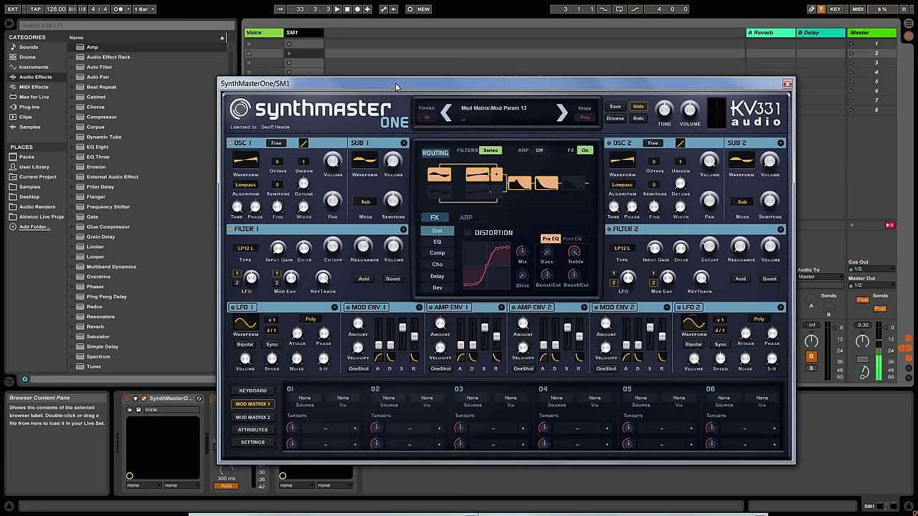
# Set mod slot 01's source to CC01-ModWheel
pyautogui.click(304, 401)
pyautogui.moveTo(324, 418)
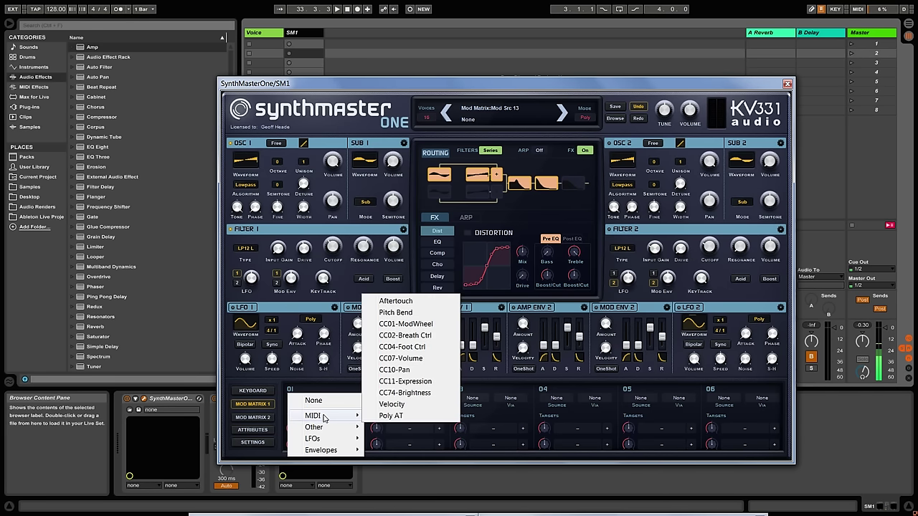
pyautogui.click(416, 324)
pyautogui.click(253, 390)
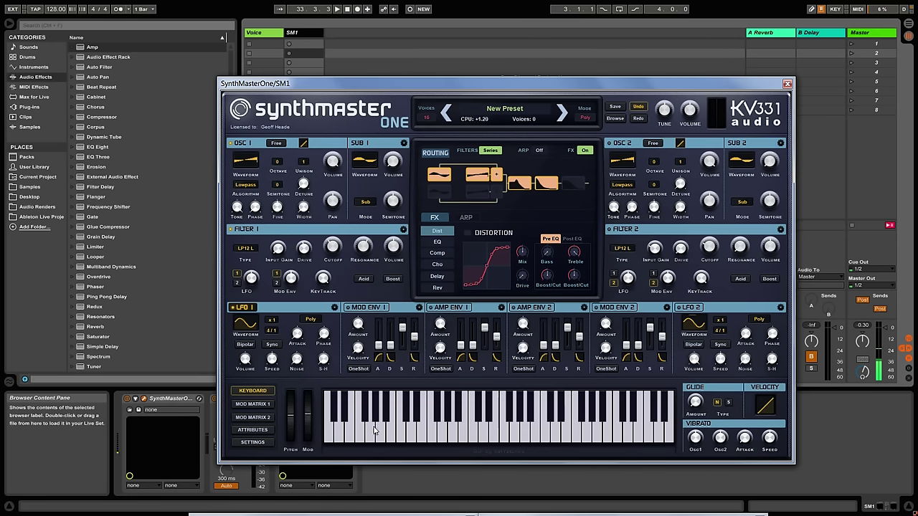
pyautogui.click(251, 404)
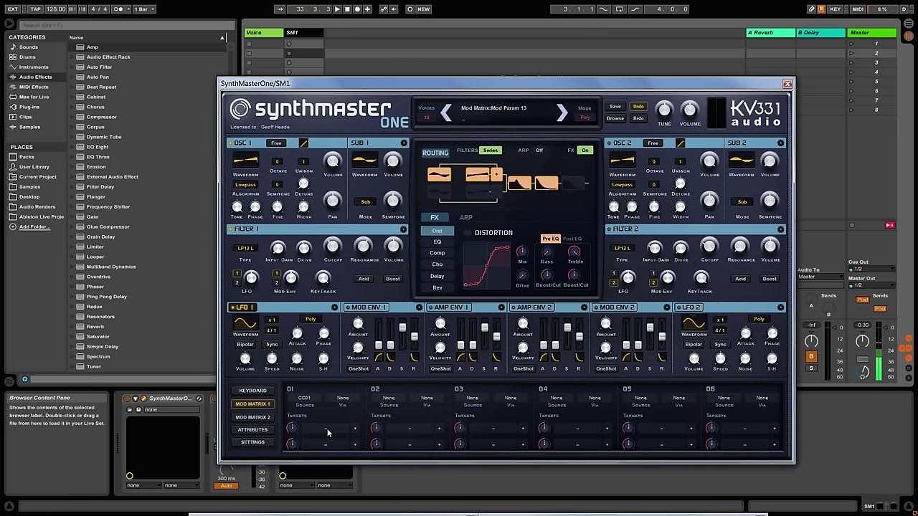
# Target Filter1:Cutoff from slot 01 with a modulation amount of about +34
pyautogui.moveTo(327, 428); pyautogui.dragTo(333, 248)
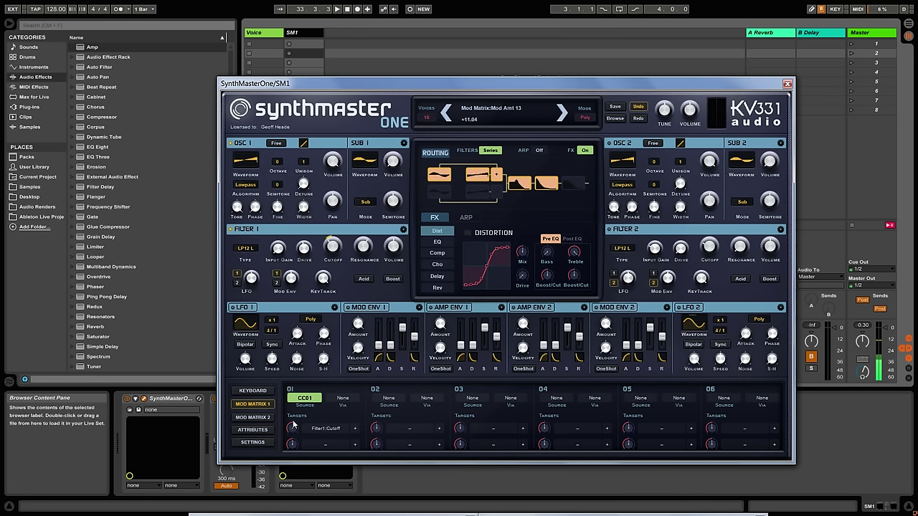
pyautogui.moveTo(294, 425)
pyautogui.mouseDown()
pyautogui.moveTo(294, 403)
pyautogui.moveTo(293, 414)
pyautogui.mouseUp()
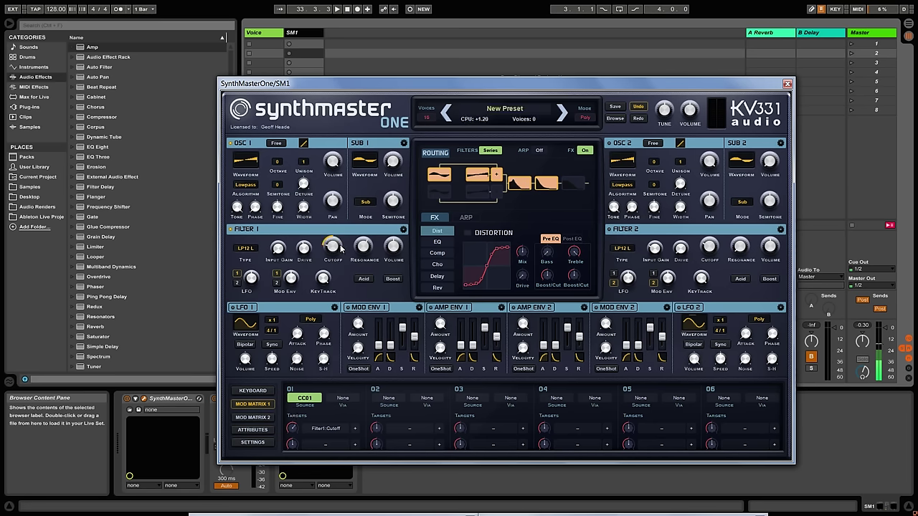
pyautogui.moveTo(294, 428); pyautogui.dragTo(292, 424)
pyautogui.moveTo(332, 246)
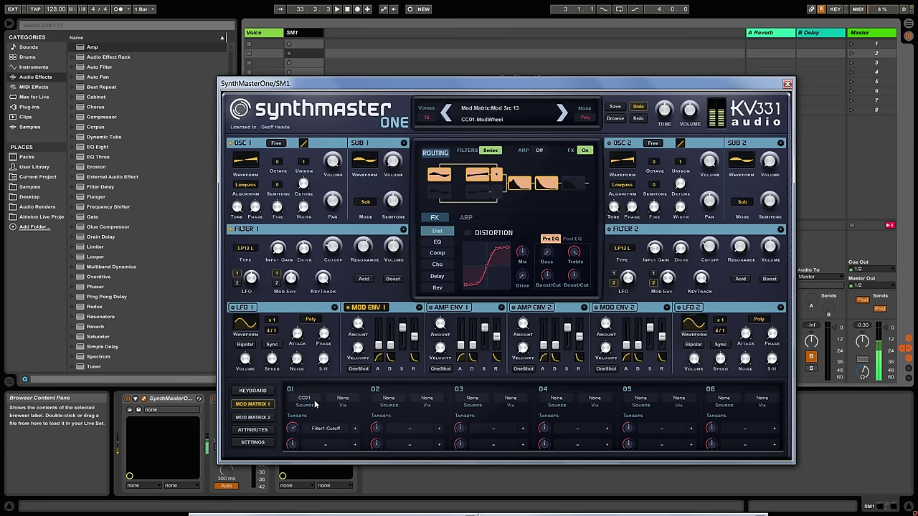
# Move the Distortion effect after the EQ in the effect chain
pyautogui.click(252, 390)
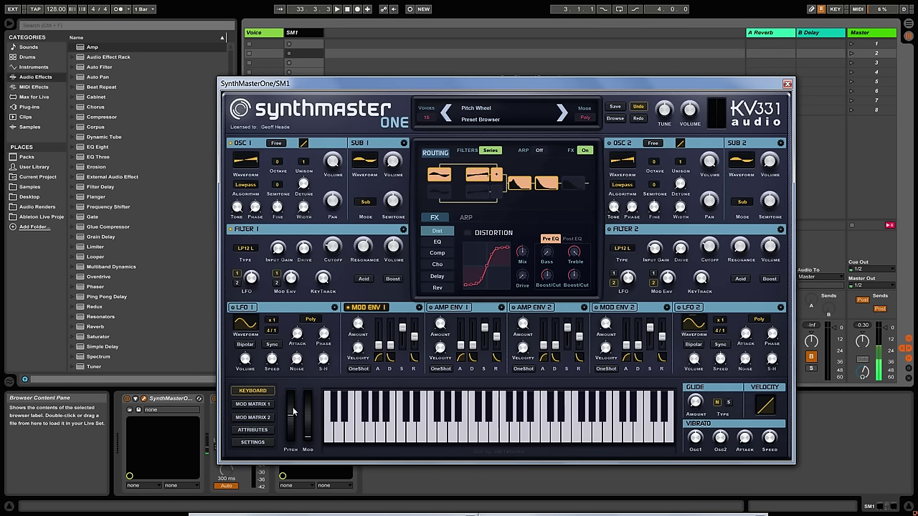
pyautogui.click(504, 112)
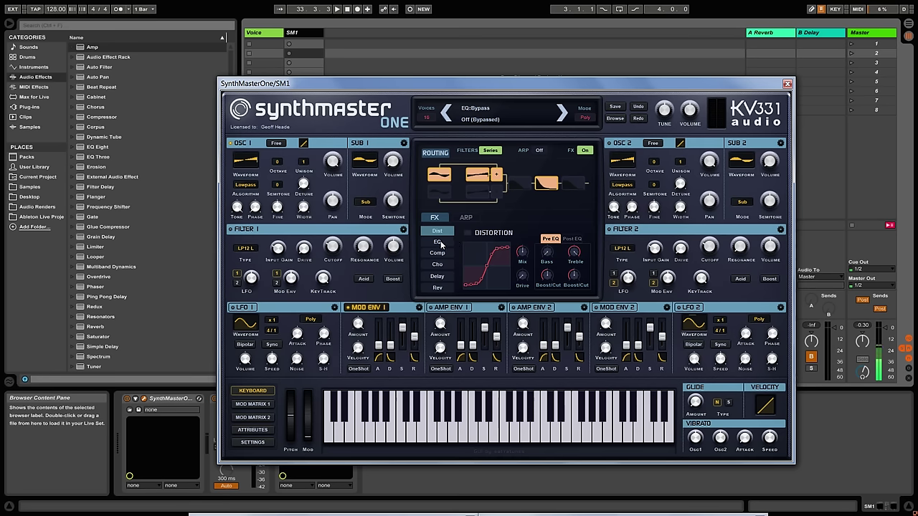
pyautogui.click(439, 242)
pyautogui.click(439, 233)
pyautogui.click(442, 245)
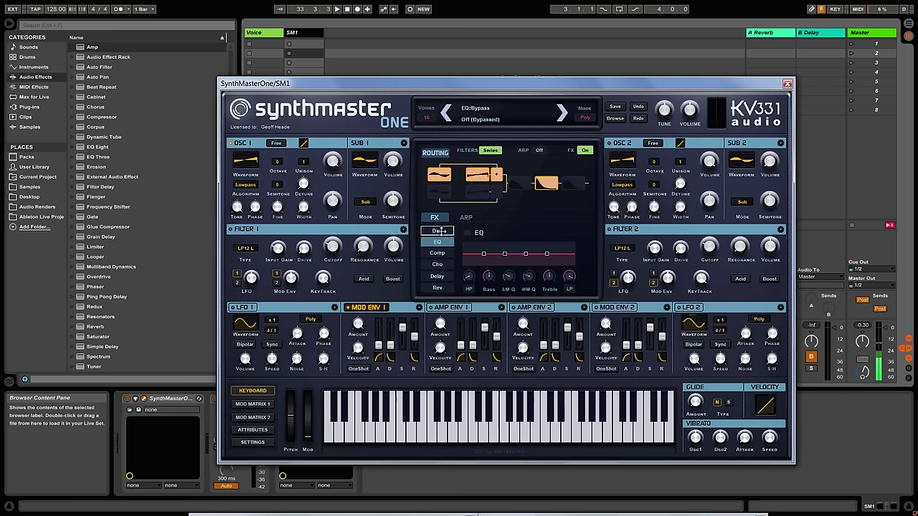
pyautogui.moveTo(441, 231); pyautogui.dragTo(441, 243)
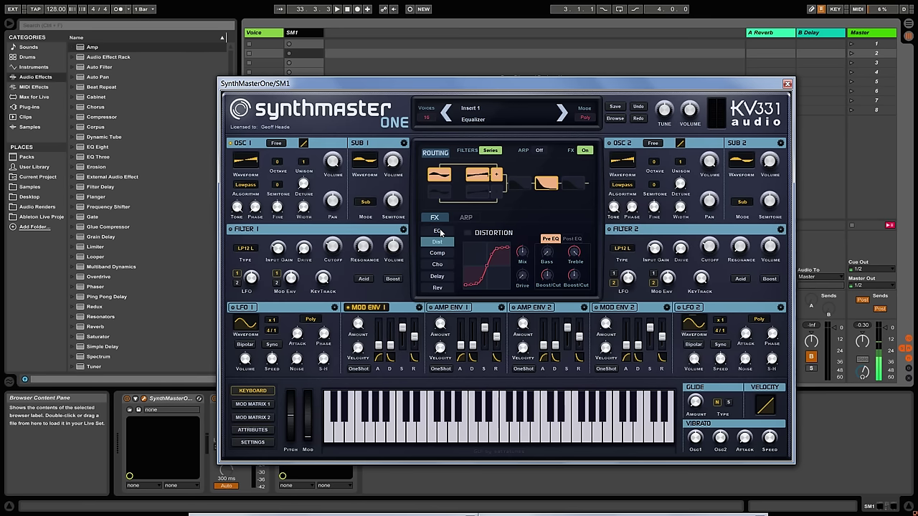
# Replace the EQ slot with a Phaser and switch the Phaser on
pyautogui.rightClick(440, 233)
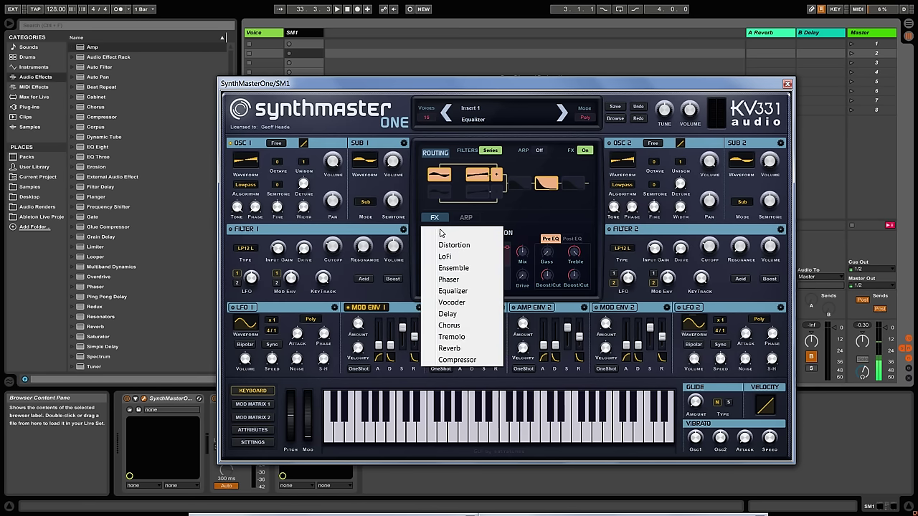
pyautogui.click(450, 281)
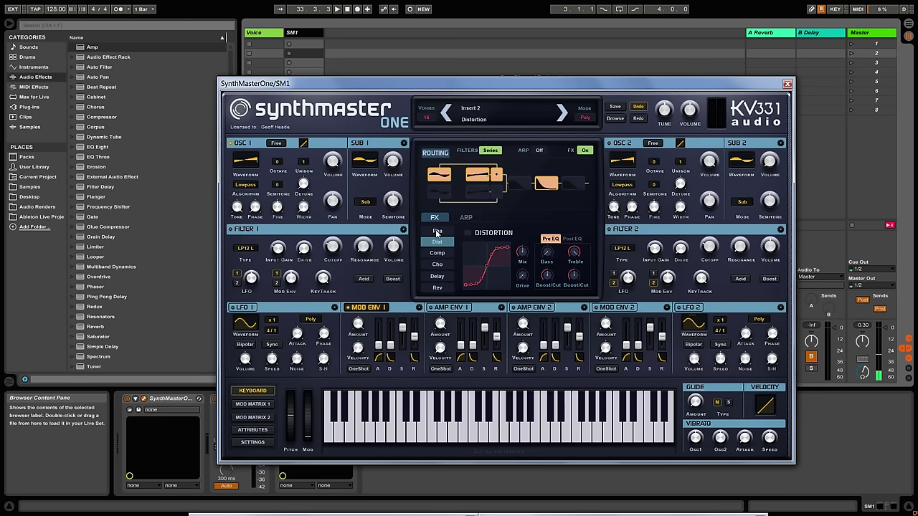
pyautogui.click(438, 233)
pyautogui.click(467, 234)
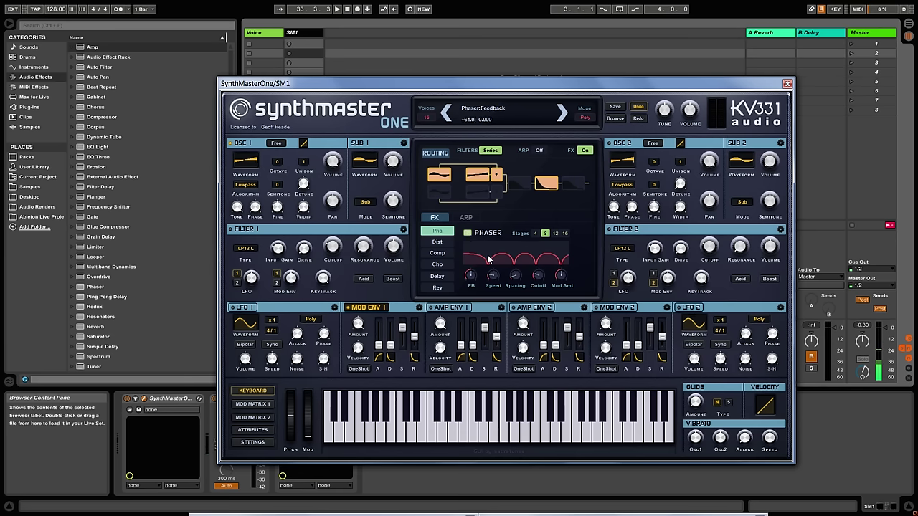
pyautogui.click(442, 266)
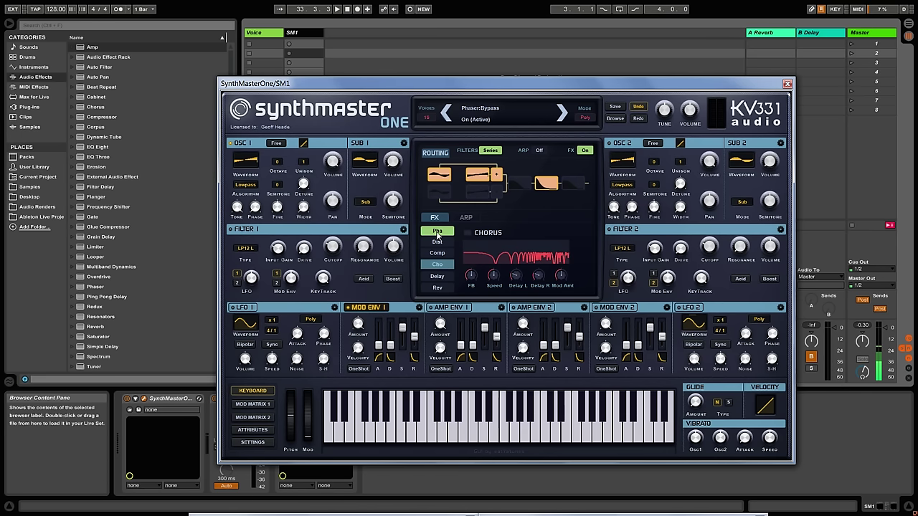
pyautogui.click(438, 234)
# Clear slot 01's Filter1:Cutoff target and make Constant its modulation source
pyautogui.click(262, 406)
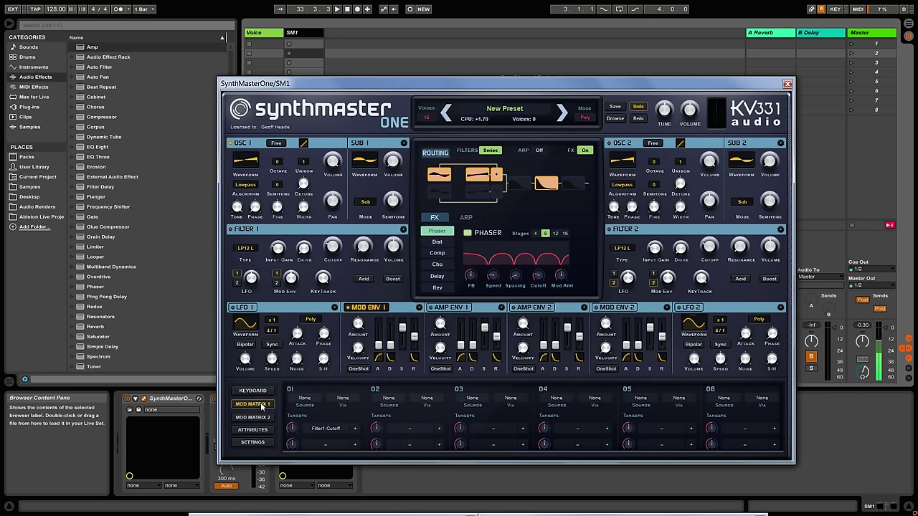
pyautogui.click(317, 413)
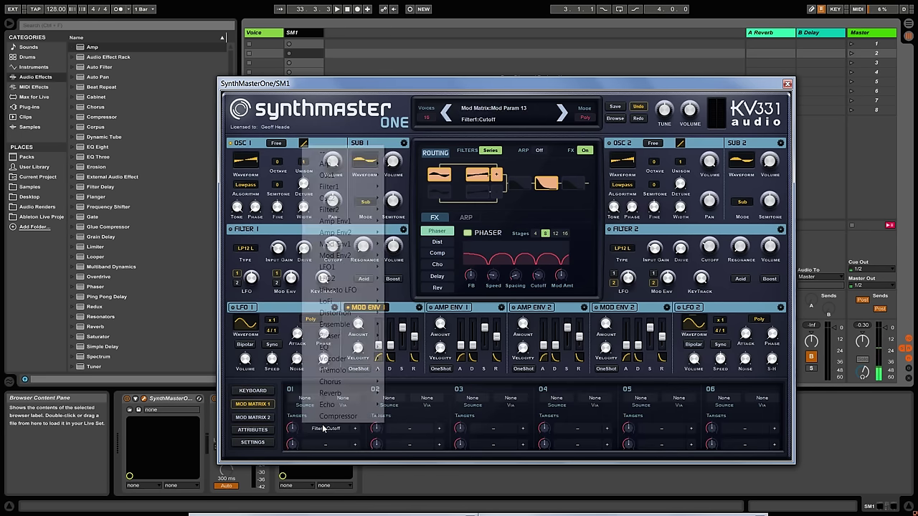
pyautogui.click(324, 159)
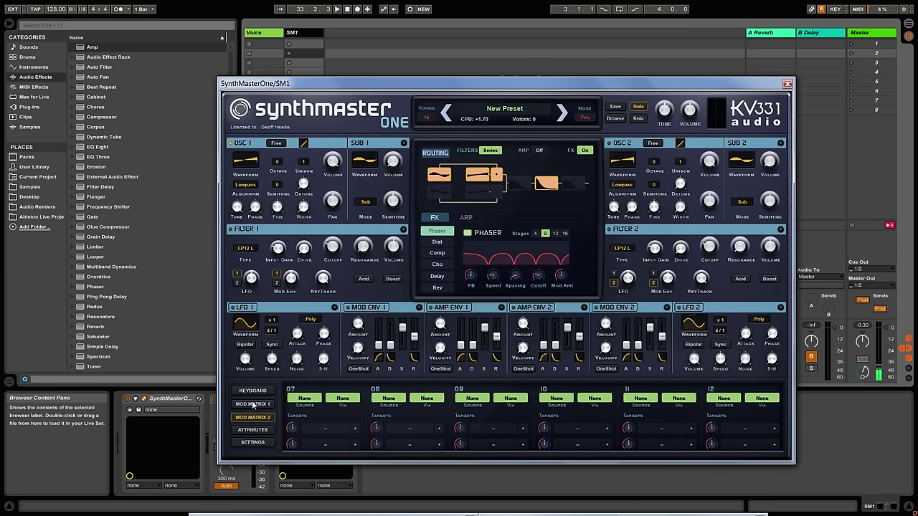
pyautogui.click(304, 398)
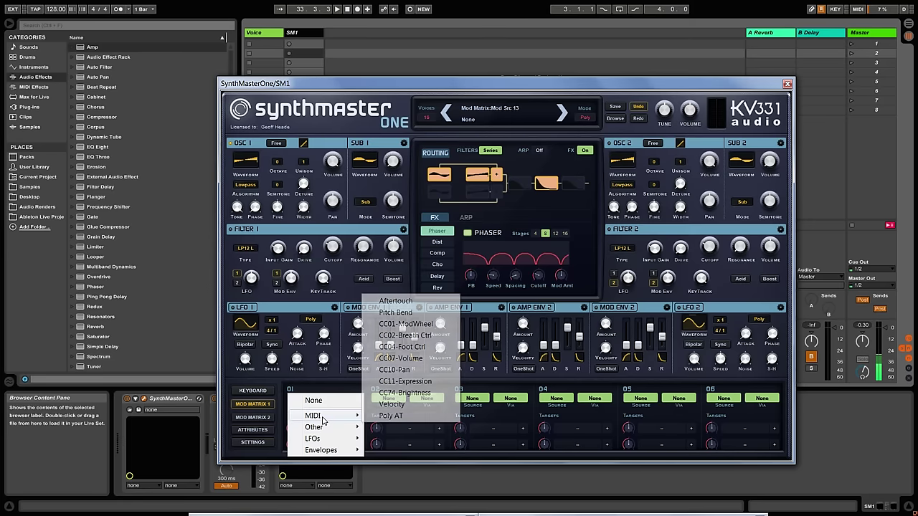
pyautogui.moveTo(324, 426)
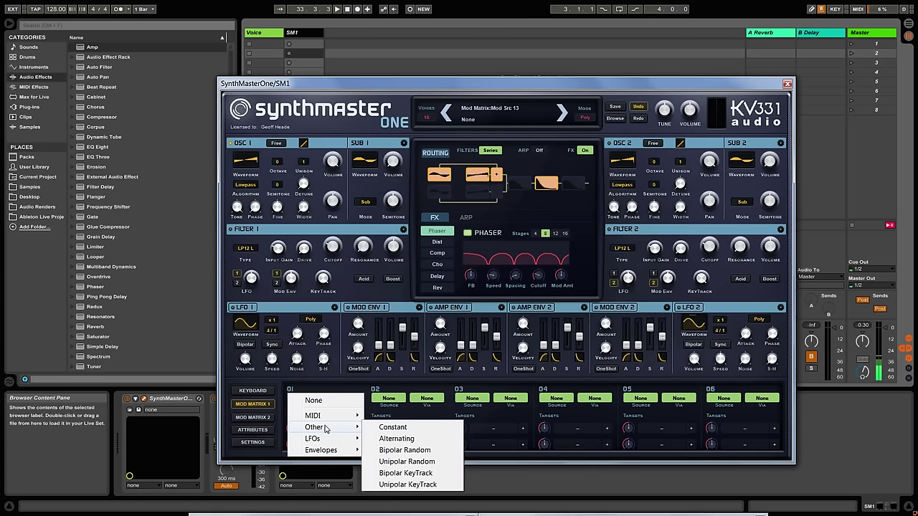
pyautogui.click(393, 428)
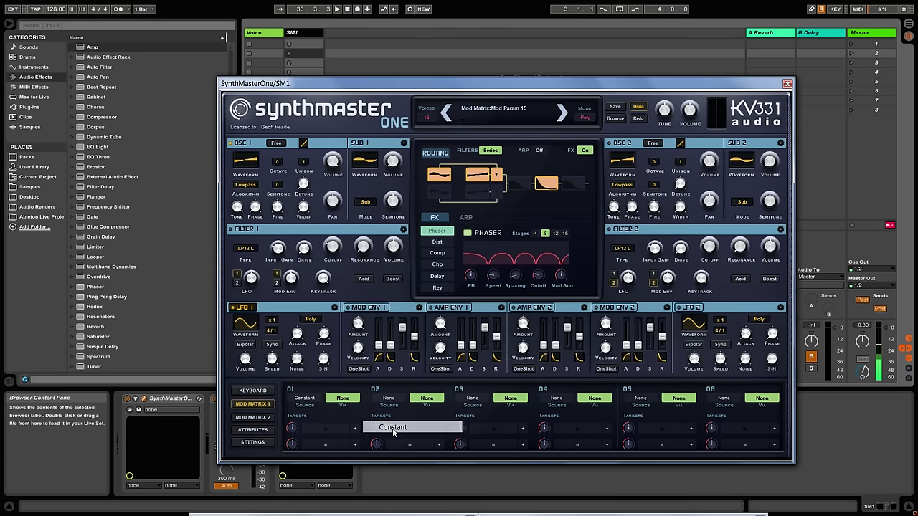
# Target Phaser: Effect Mix from slot 01 and give the Phaser 16 stages
pyautogui.click(324, 428)
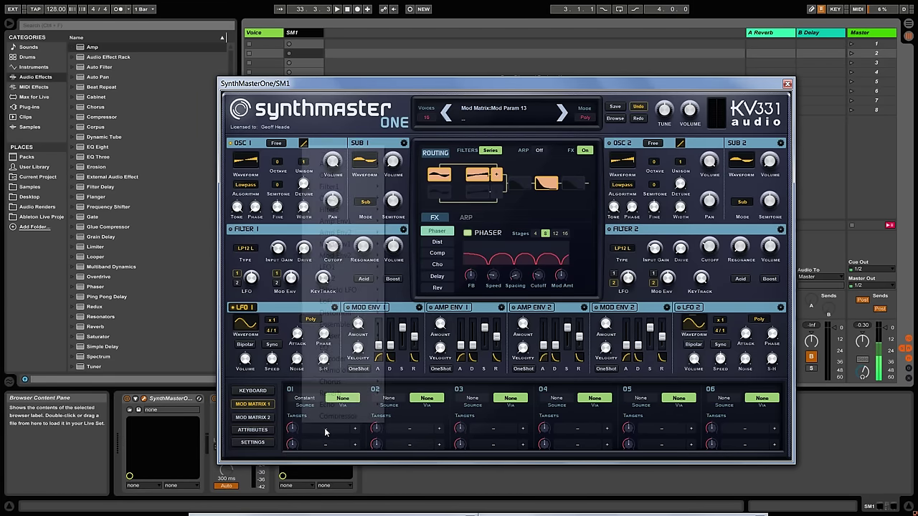
pyautogui.moveTo(336, 337)
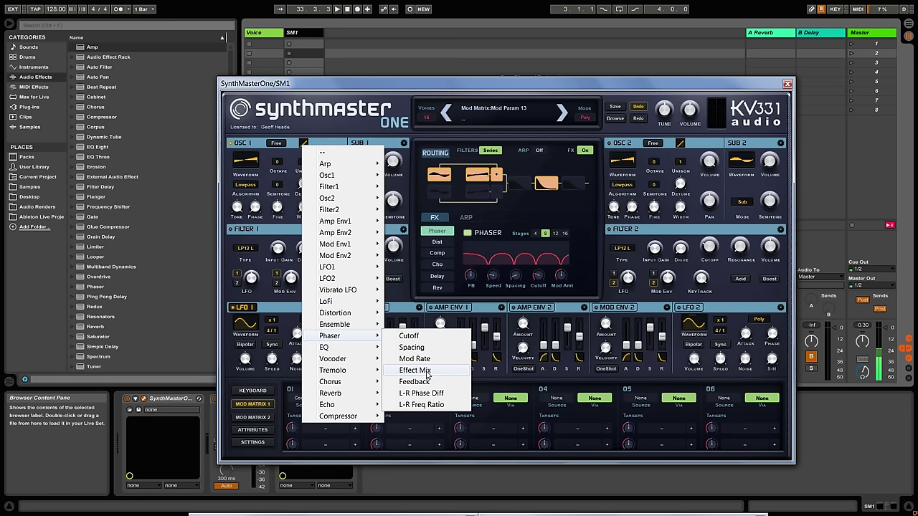
pyautogui.click(415, 370)
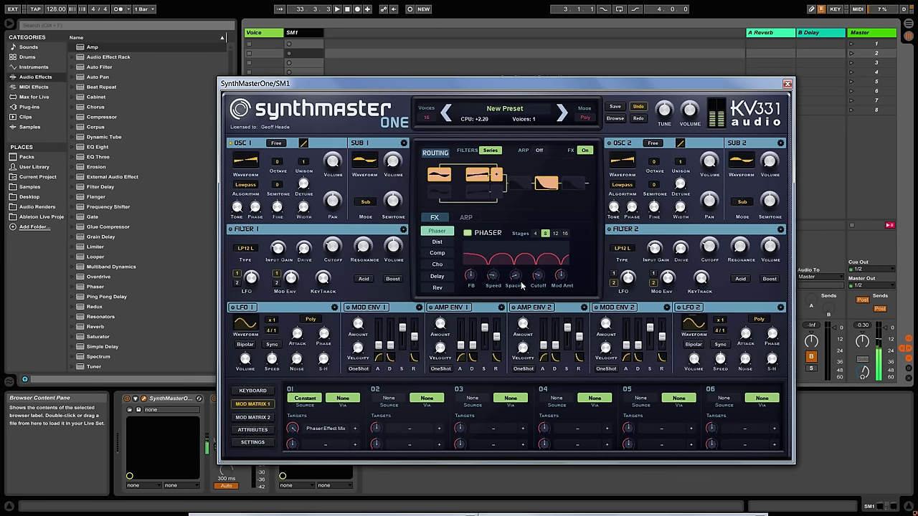
pyautogui.click(562, 235)
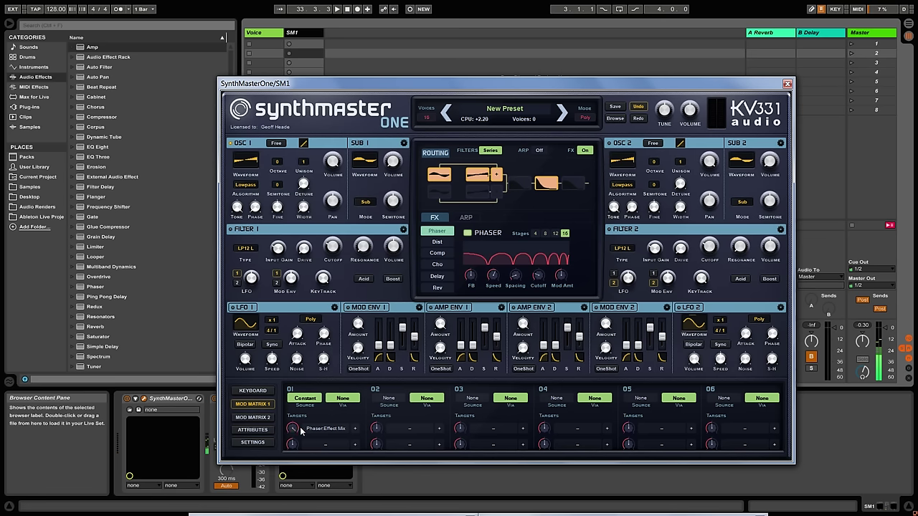
# Fine-tune slot 01's modulation amount for the Constant-to-Effect Mix route
pyautogui.moveTo(291, 428); pyautogui.dragTo(292, 419)
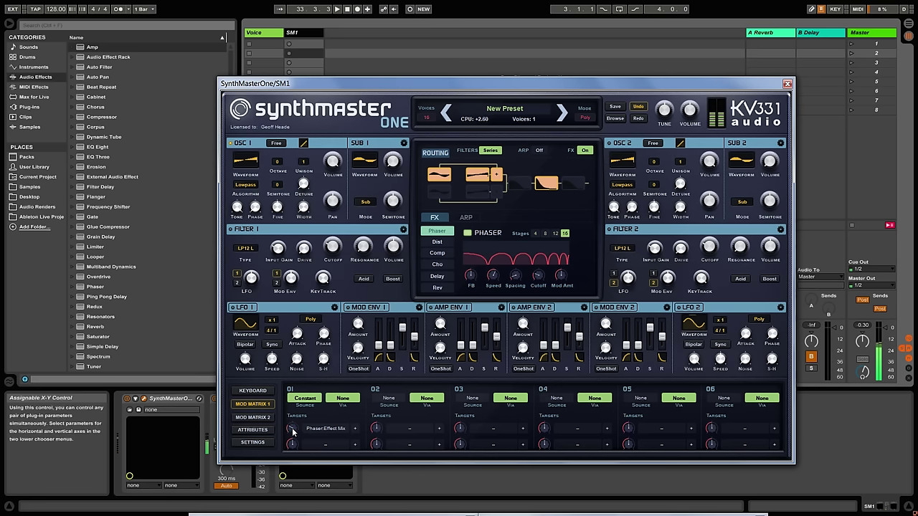
pyautogui.moveTo(292, 428); pyautogui.dragTo(286, 490)
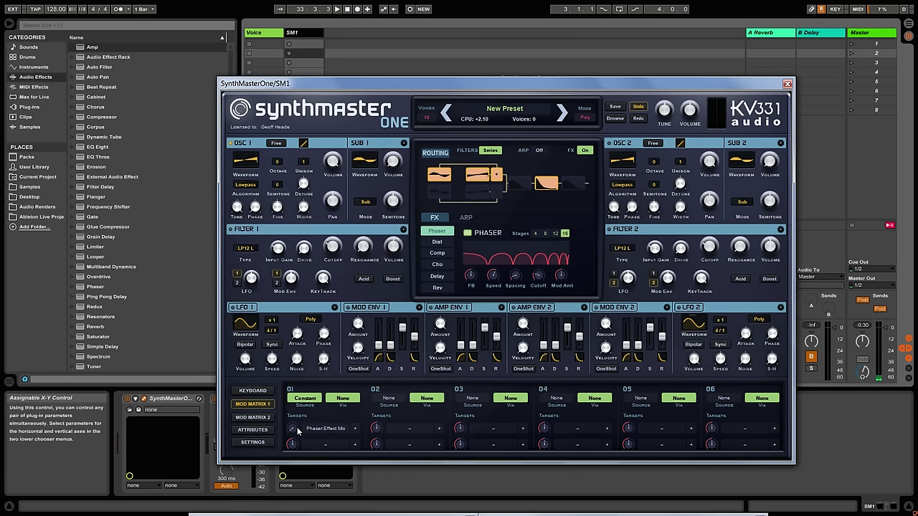
pyautogui.moveTo(292, 429)
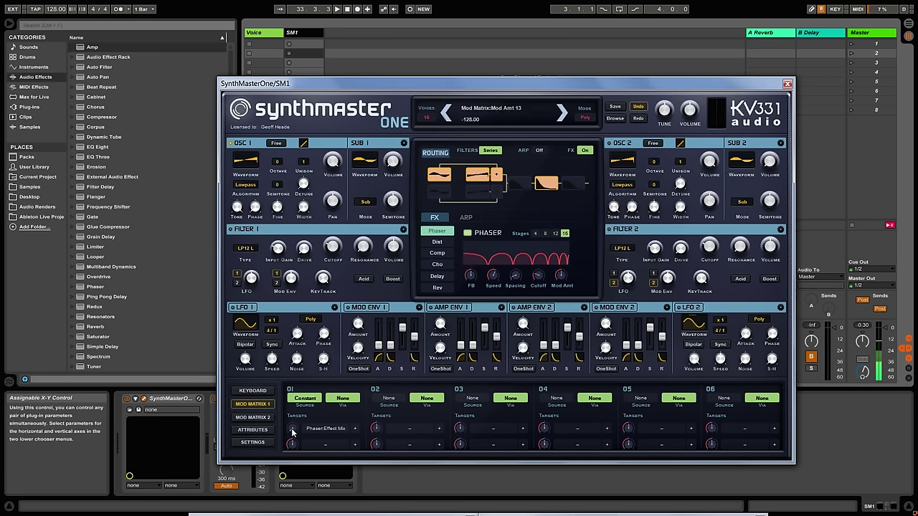
pyautogui.moveTo(291, 431)
pyautogui.mouseDown()
pyautogui.moveTo(299, 351)
pyautogui.moveTo(287, 435)
pyautogui.mouseUp()
pyautogui.moveTo(490, 326)
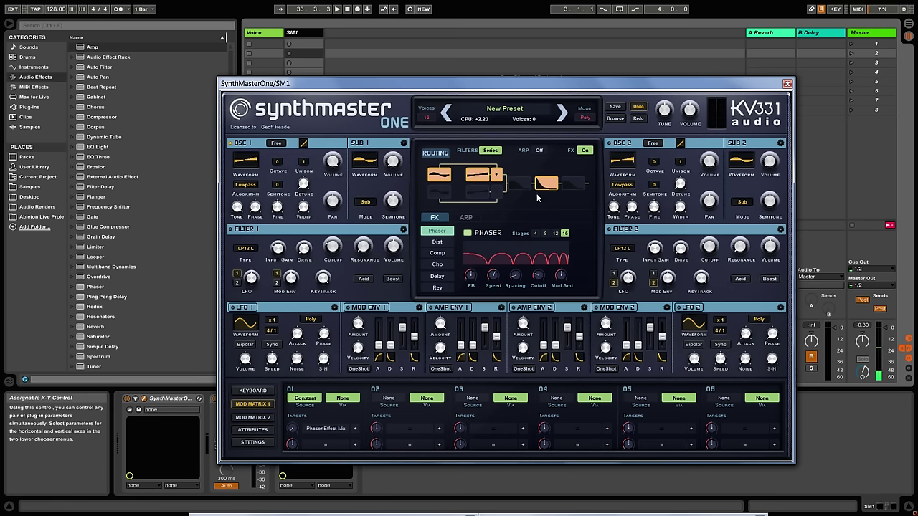
# Open the factory preset browser and audition ARP - 303 and ARP - Reso Flow
pyautogui.click(614, 119)
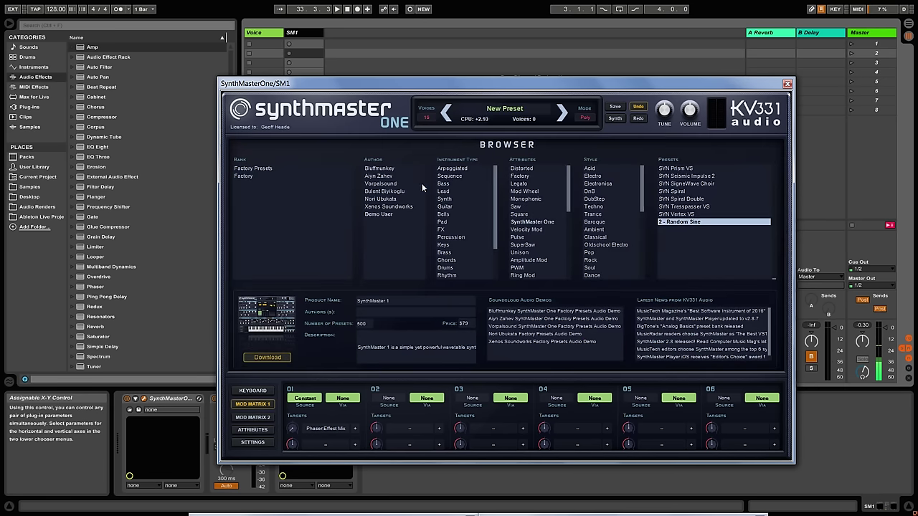
pyautogui.click(378, 169)
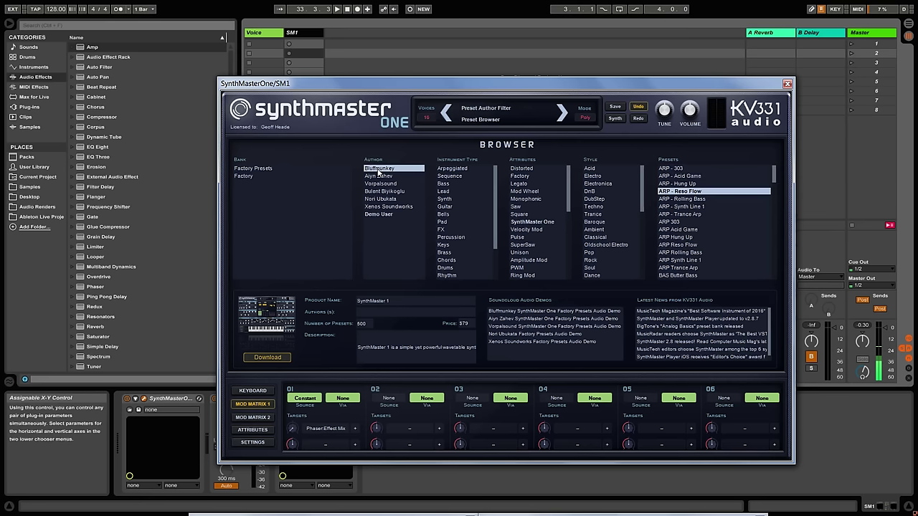
pyautogui.click(674, 168)
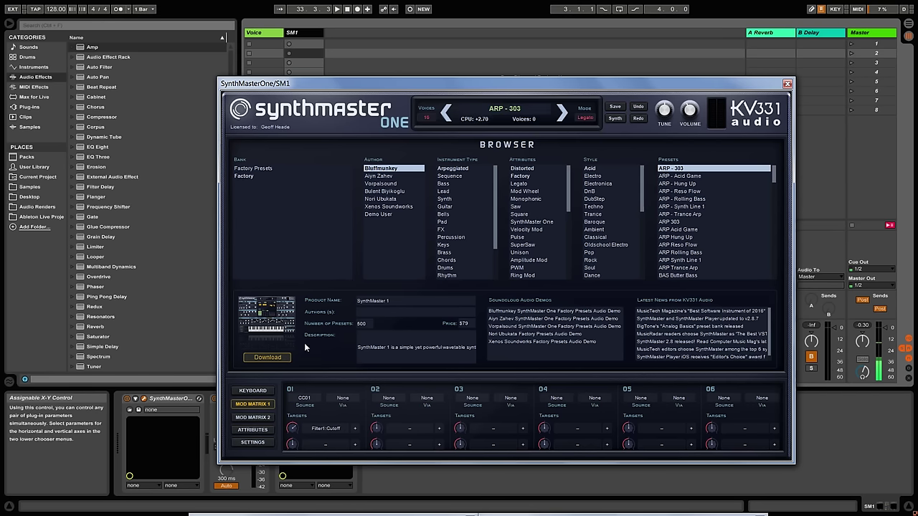
pyautogui.click(252, 391)
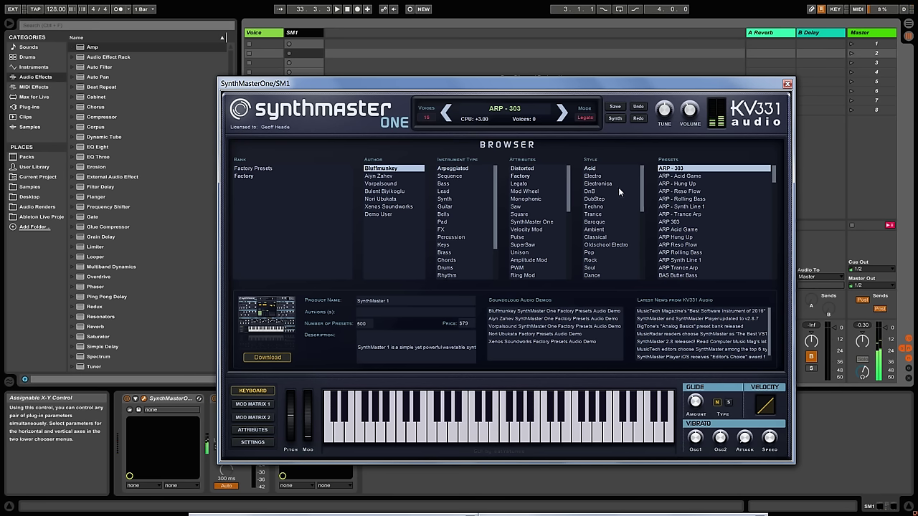
pyautogui.click(685, 192)
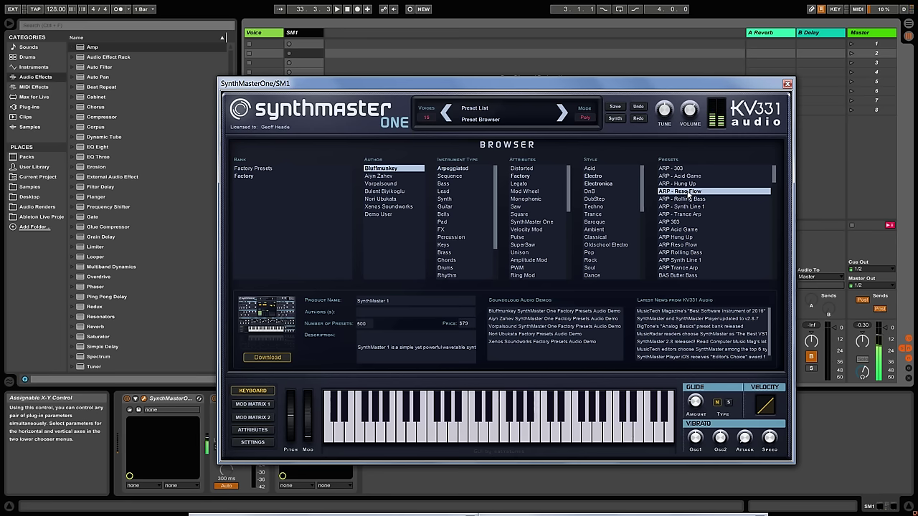
# Audition BS - Power Bass and BS - Dirty Bass, settling on BS - Phased Sub
pyautogui.moveTo(775, 177); pyautogui.dragTo(775, 195)
pyautogui.click(691, 253)
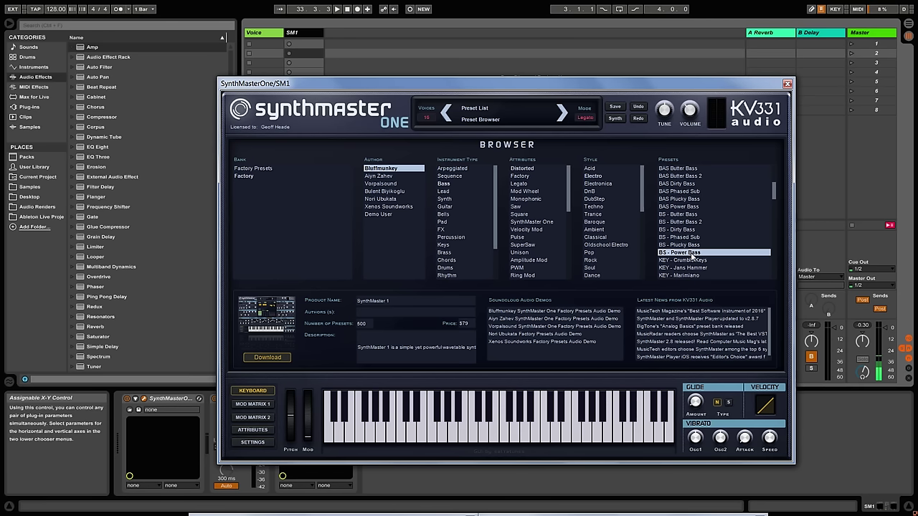
pyautogui.click(685, 229)
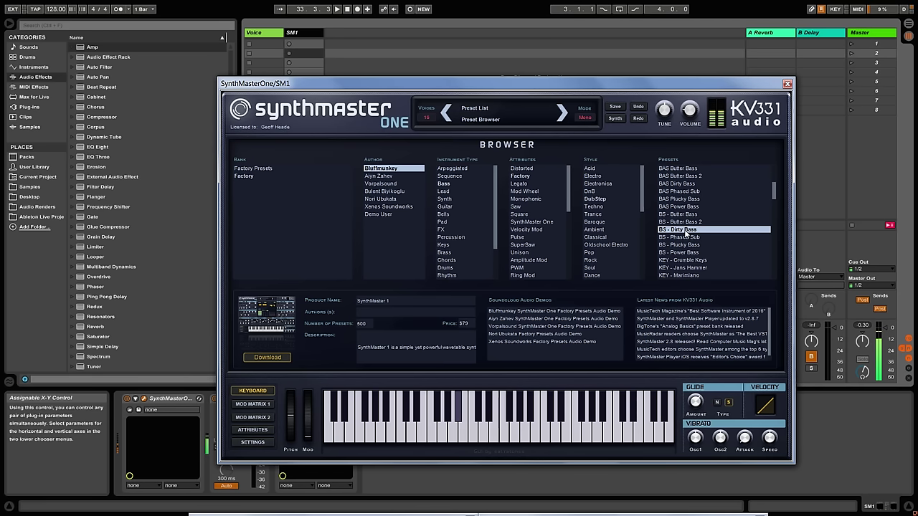
pyautogui.click(686, 237)
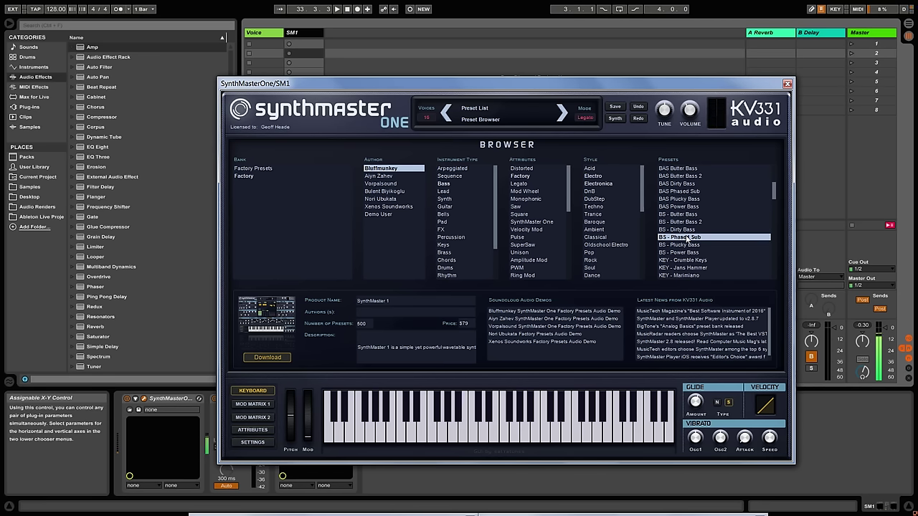
pyautogui.moveTo(772, 192); pyautogui.dragTo(775, 201)
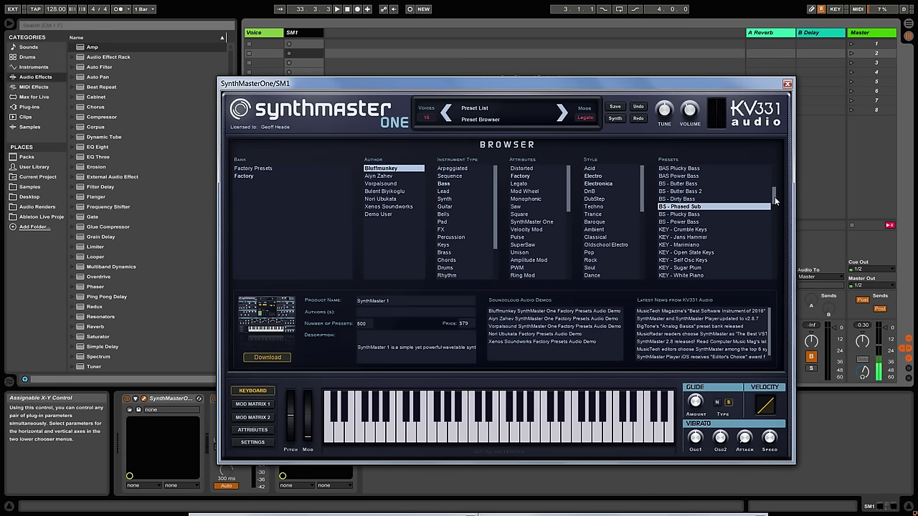
# Audition KEY - Jans Hammer, KEY - White Piano and KEY Marimiano, ending on KEY - Xylobone
pyautogui.click(690, 237)
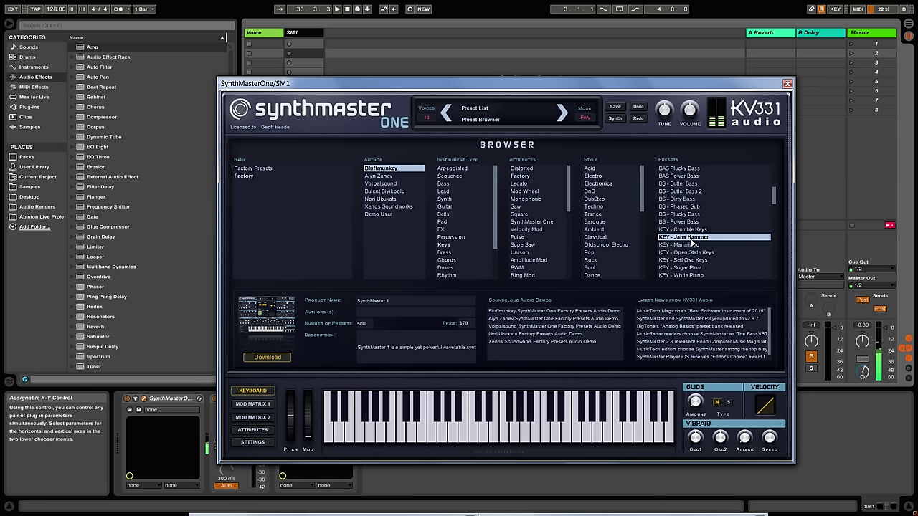
pyautogui.click(691, 275)
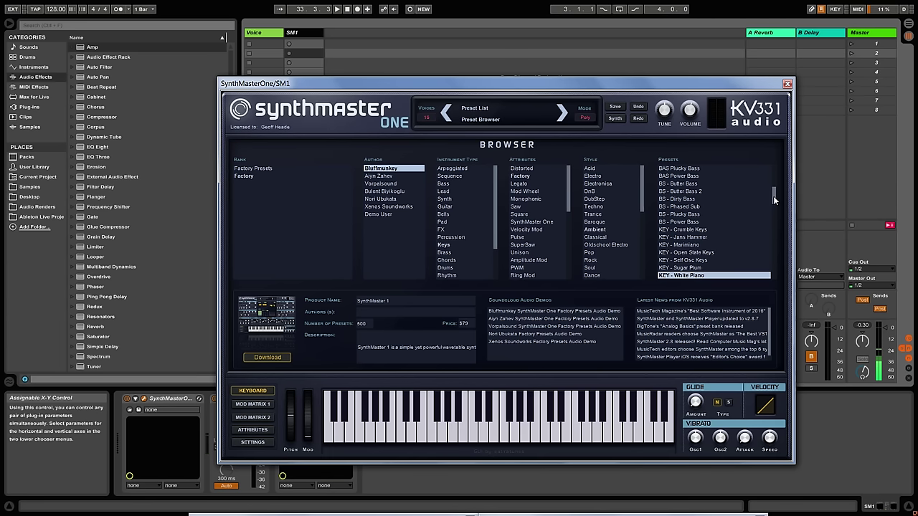
pyautogui.moveTo(774, 200); pyautogui.dragTo(772, 206)
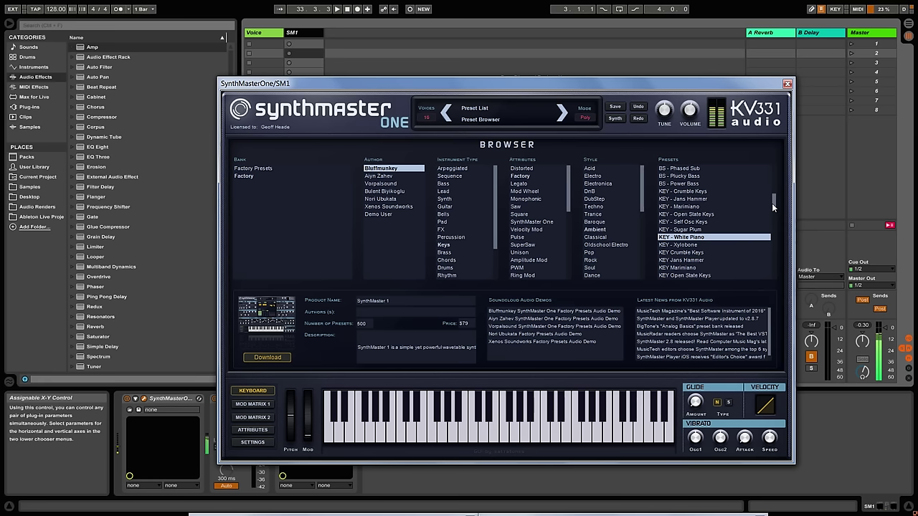
pyautogui.click(681, 268)
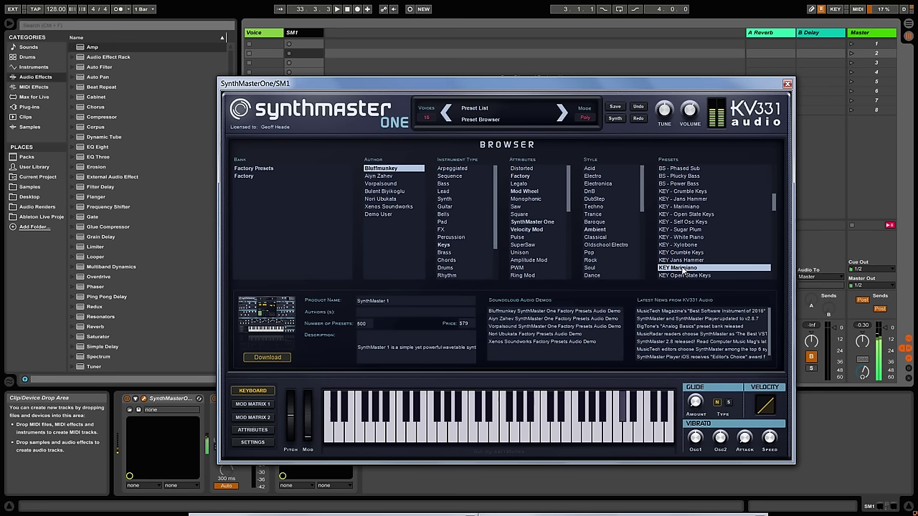
pyautogui.click(688, 245)
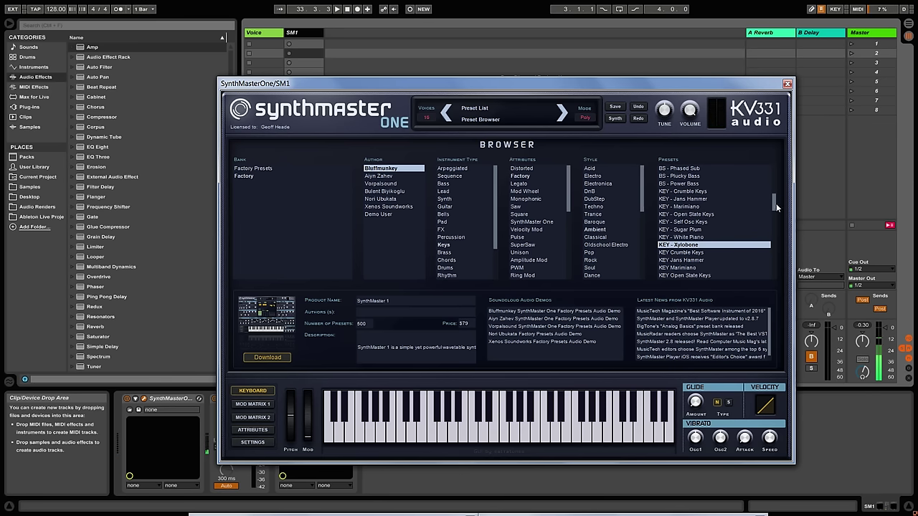
# Audition LD - 2049 and LD - Cream Topping, then load LD - Frozen Forest
pyautogui.moveTo(774, 203); pyautogui.dragTo(773, 221)
pyautogui.click(683, 224)
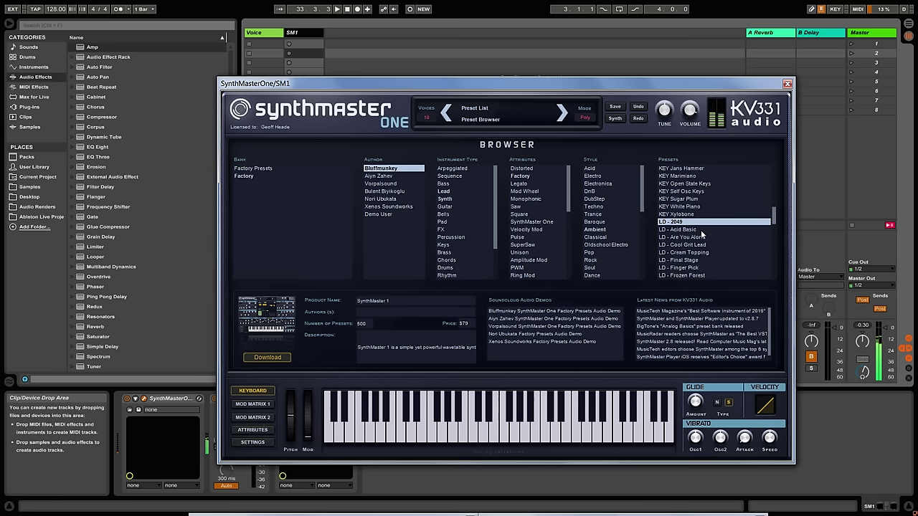
pyautogui.click(686, 255)
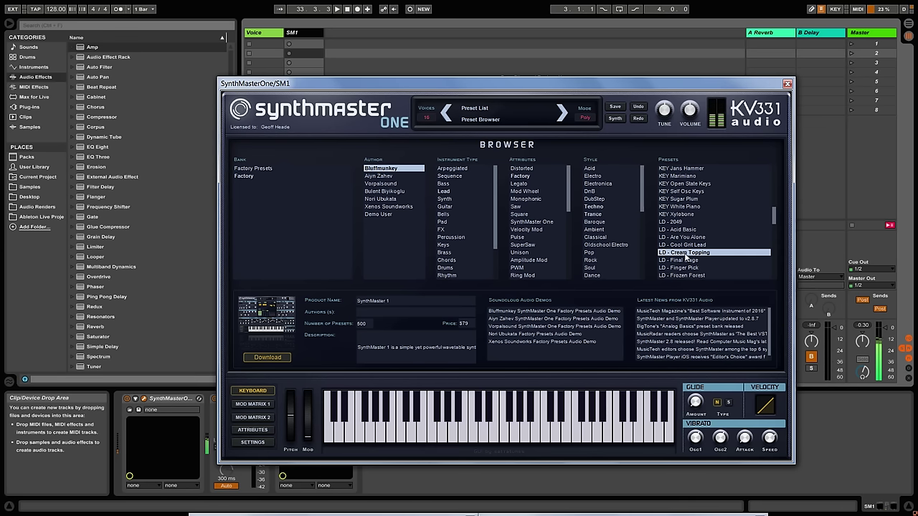
pyautogui.scroll(-3, 695, 248)
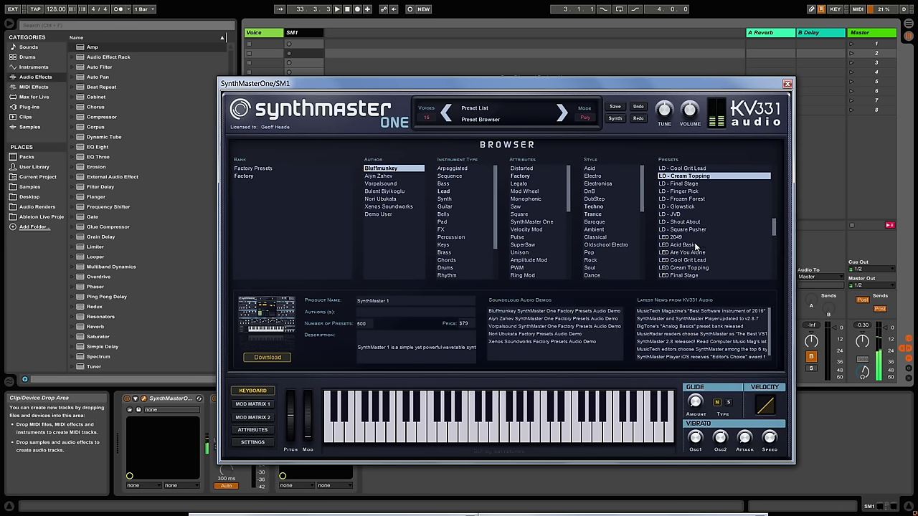
pyautogui.click(682, 201)
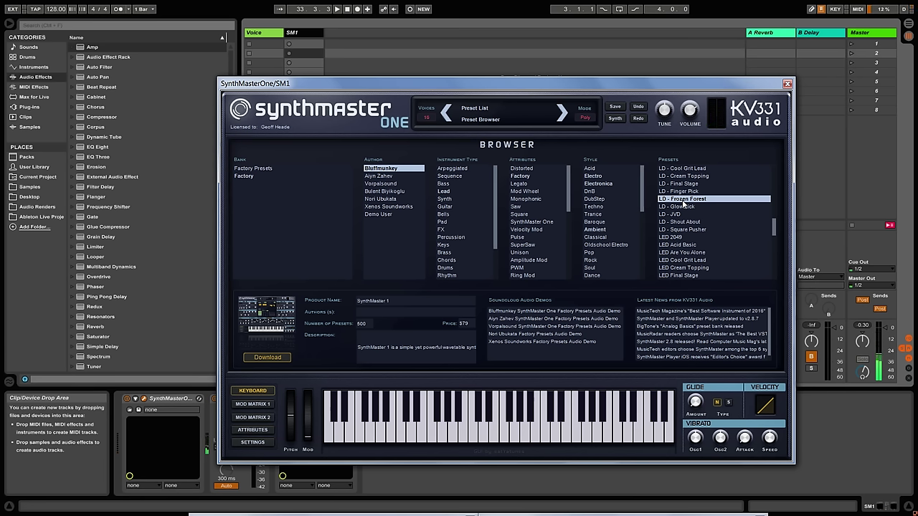
pyautogui.doubleClick(682, 204)
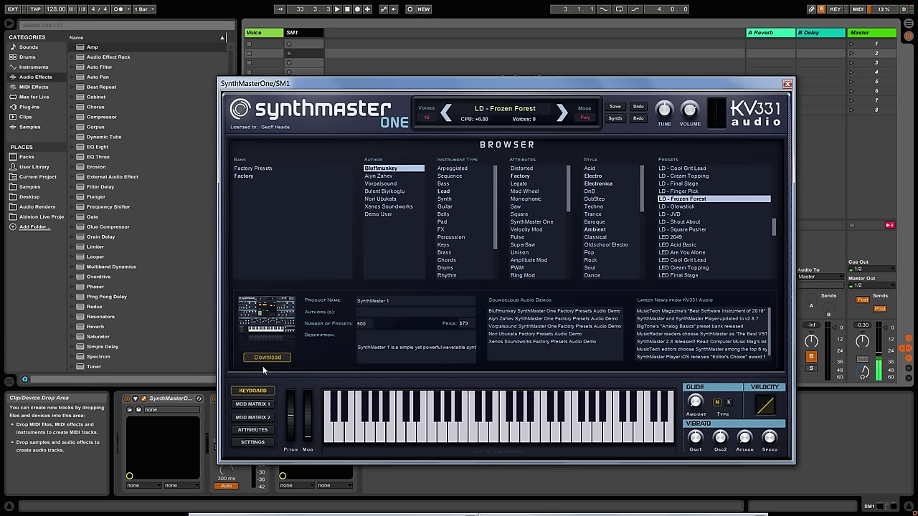
# On the Synth page with Mod Matrix 1 shown, reshape Mod Env 1's decay slope, then go back to Browse
pyautogui.click(615, 118)
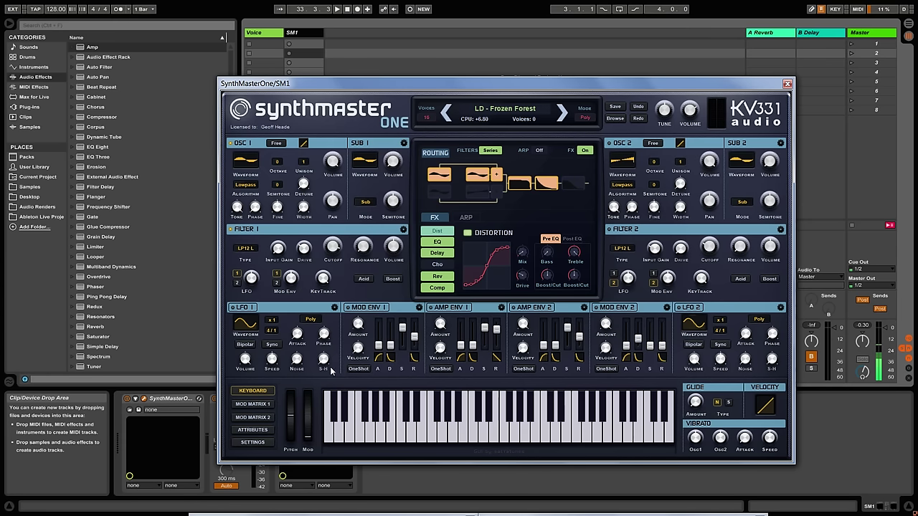
pyautogui.click(251, 404)
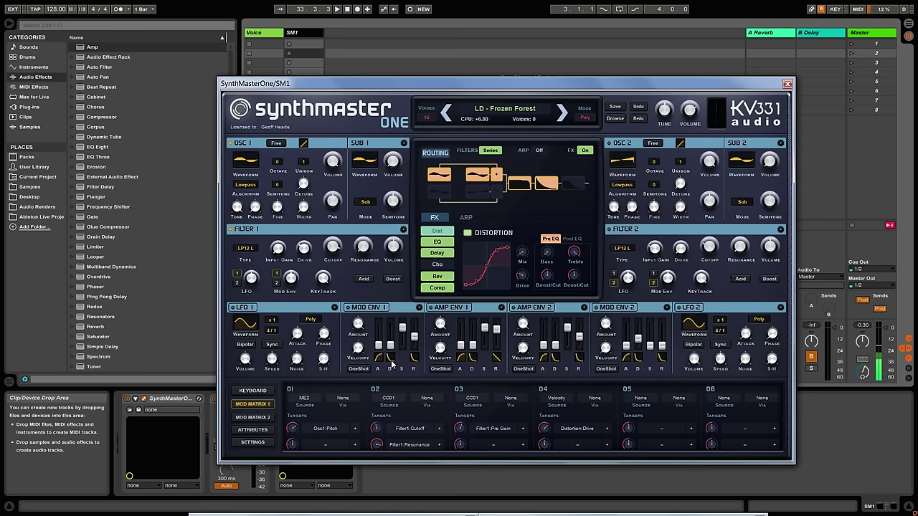
pyautogui.moveTo(391, 355); pyautogui.dragTo(395, 336)
pyautogui.click(615, 119)
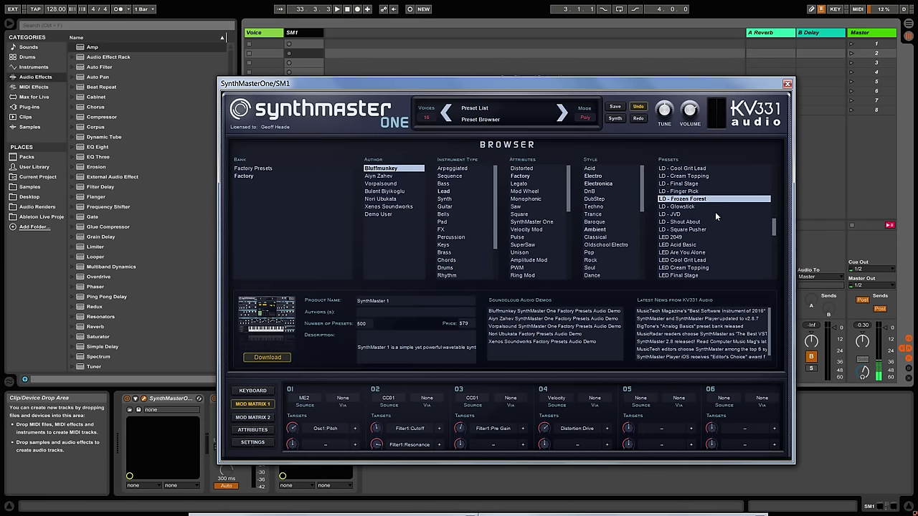
# Load PAD - Digital Dream, switch to the Synth page and restore the KEYBOARD panel
pyautogui.moveTo(773, 230); pyautogui.dragTo(774, 243)
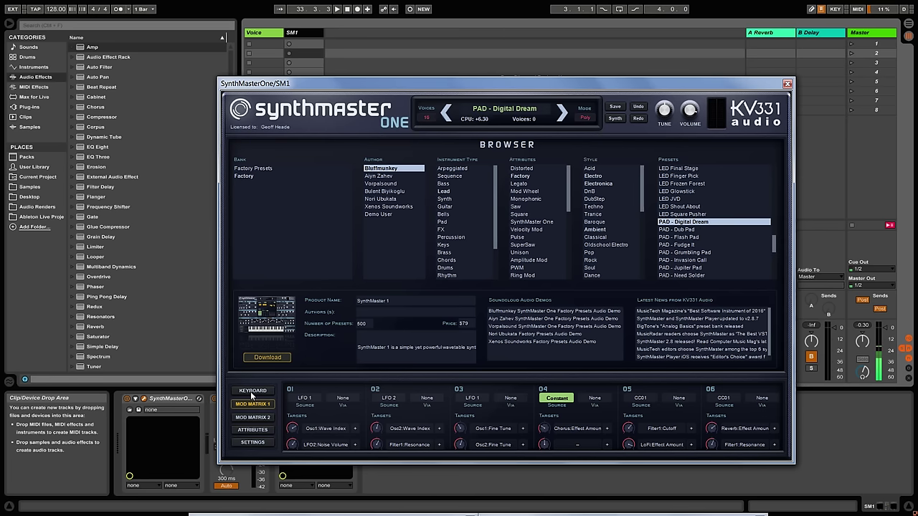
pyautogui.click(613, 119)
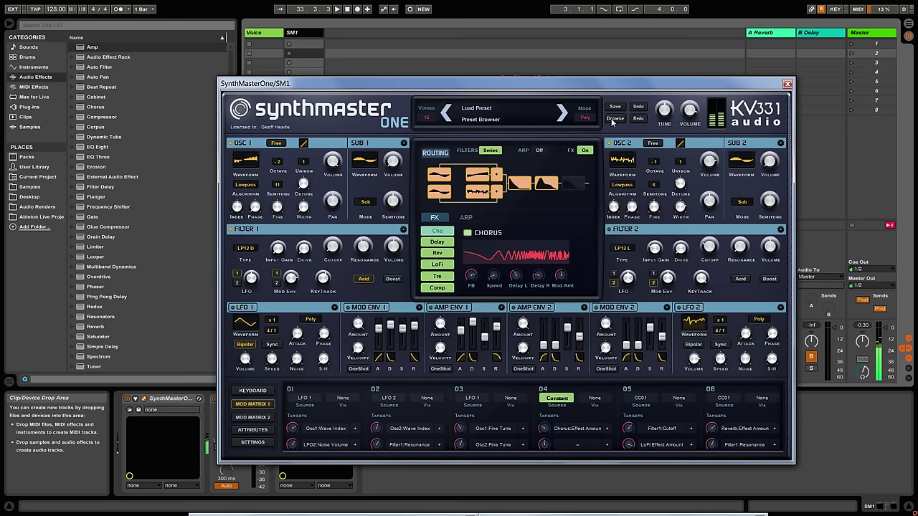
pyautogui.click(254, 390)
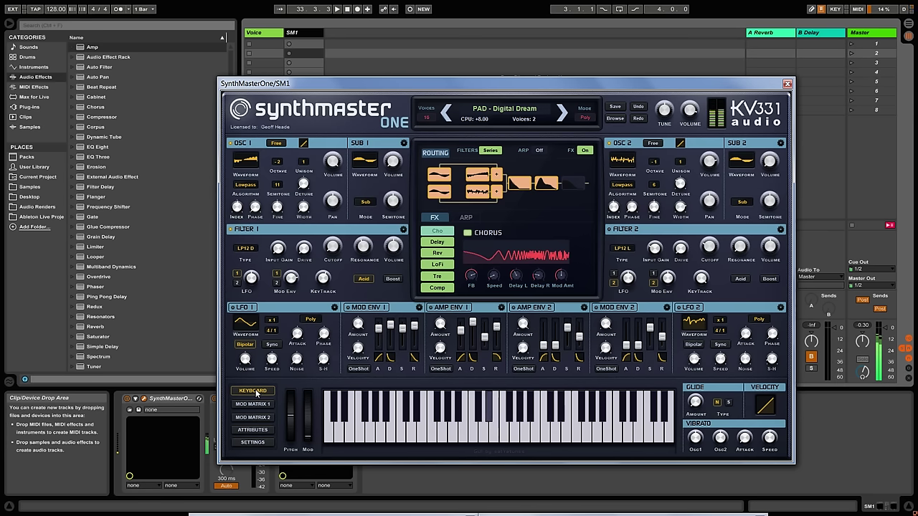
# In the preset browser, audition PAD - Flash Pad, Grumbling Pad, Invasion Call, Jupiter Pad and Need Solder
pyautogui.click(615, 120)
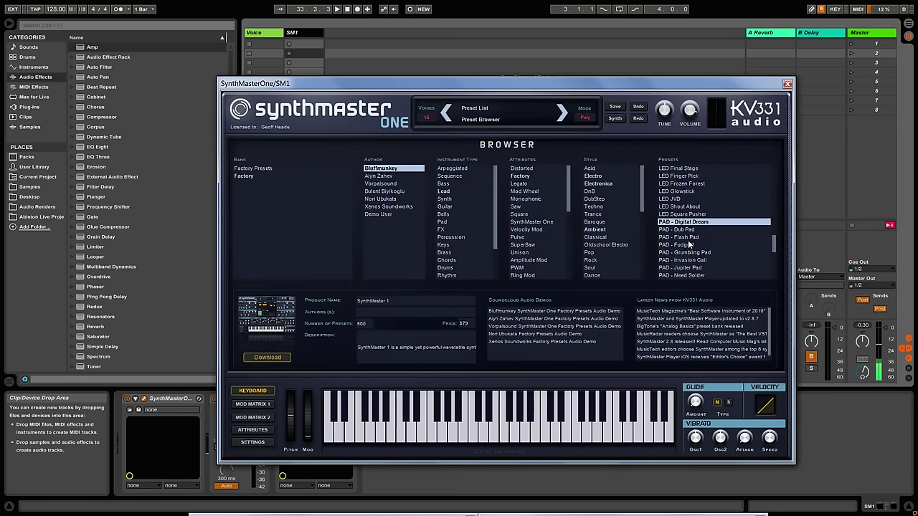
pyautogui.click(687, 239)
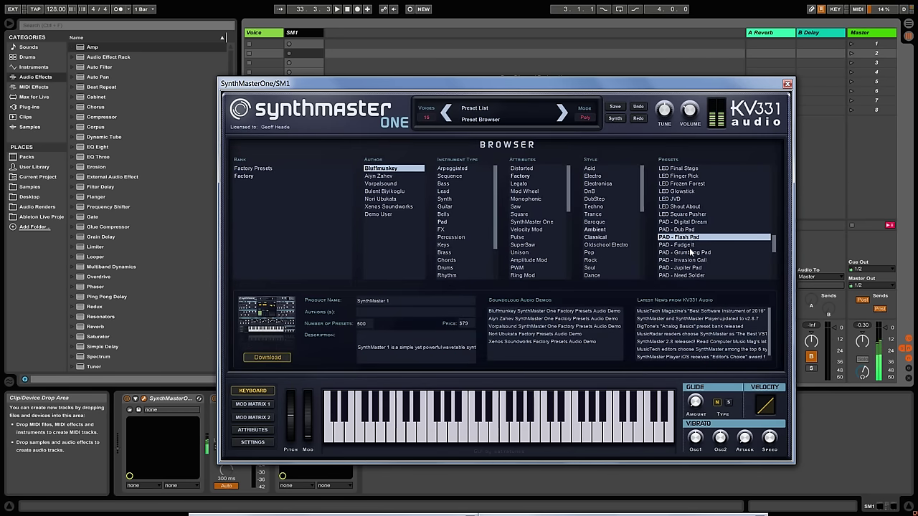
pyautogui.click(690, 253)
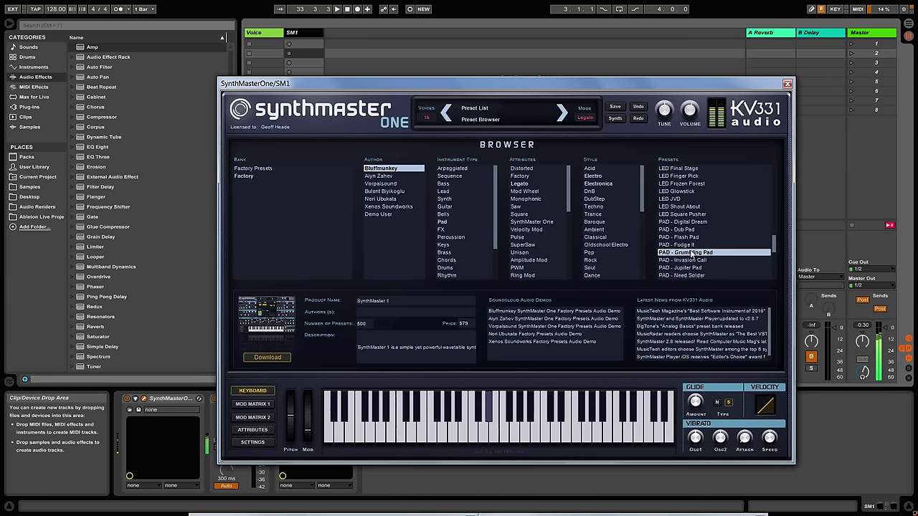
pyautogui.click(690, 261)
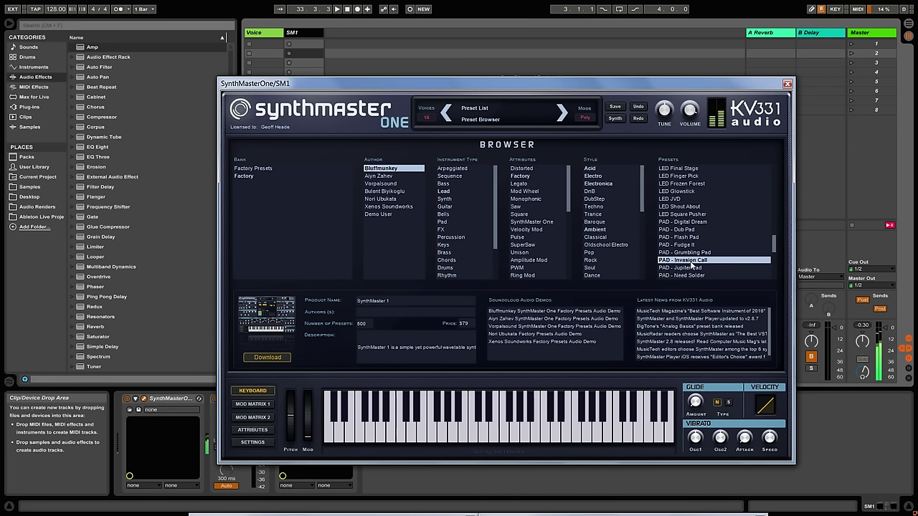
pyautogui.click(686, 270)
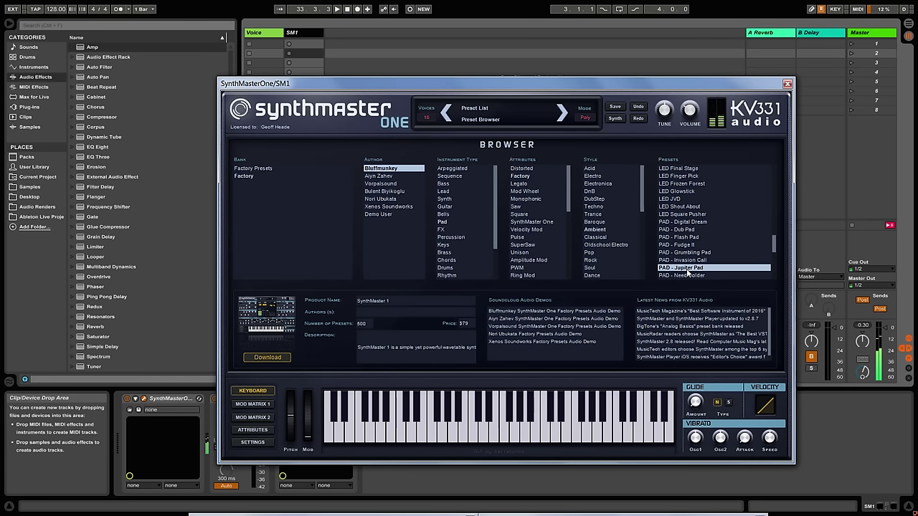
pyautogui.click(687, 274)
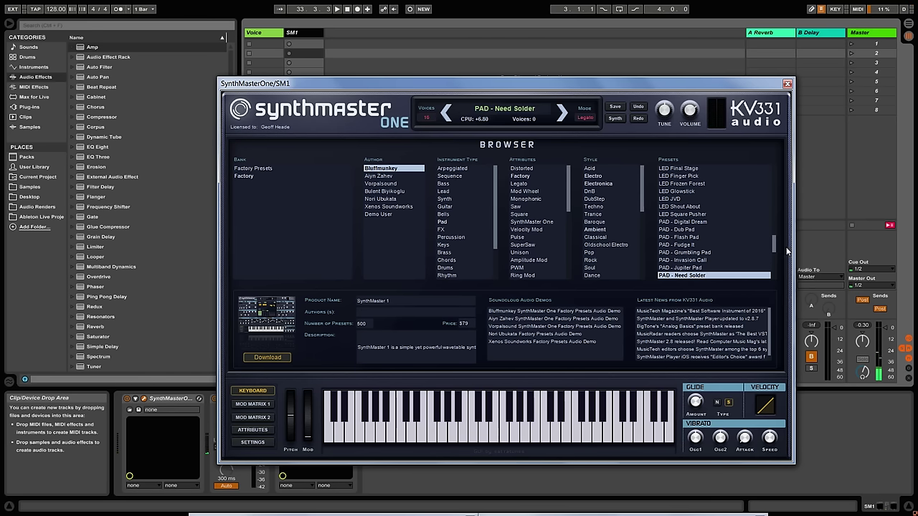
pyautogui.moveTo(774, 242); pyautogui.dragTo(774, 248)
pyautogui.scroll(-1, 774, 247)
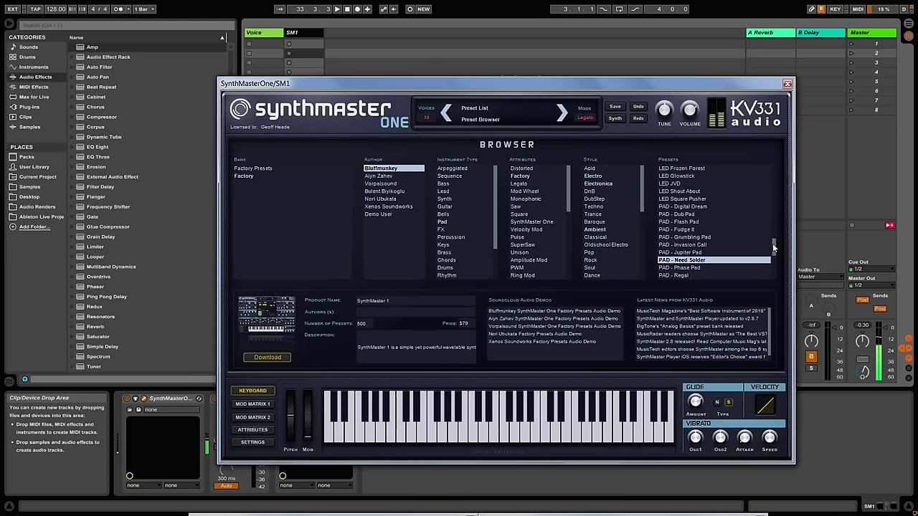
# Try PAD - Phase Pad, then scroll to the PLK presets and load PLK - Basic Trance Pluck 2
pyautogui.click(681, 269)
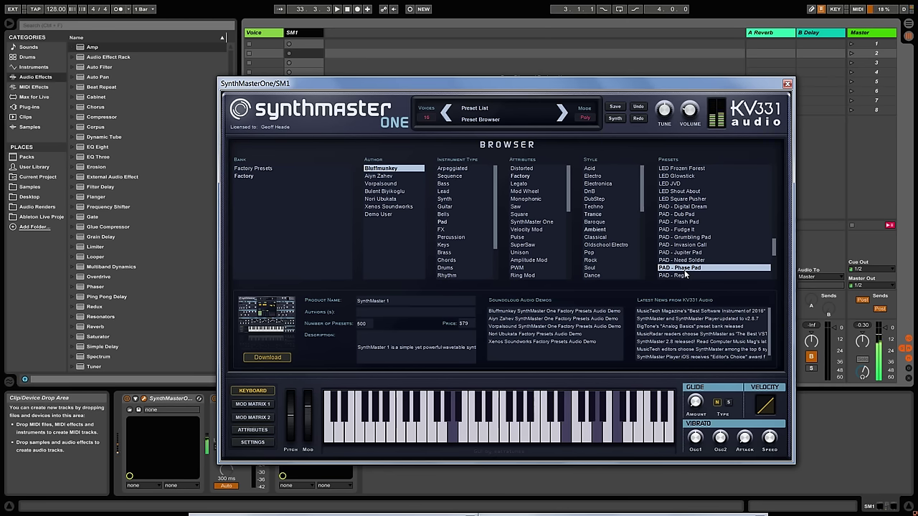
pyautogui.scroll(-5, 687, 263)
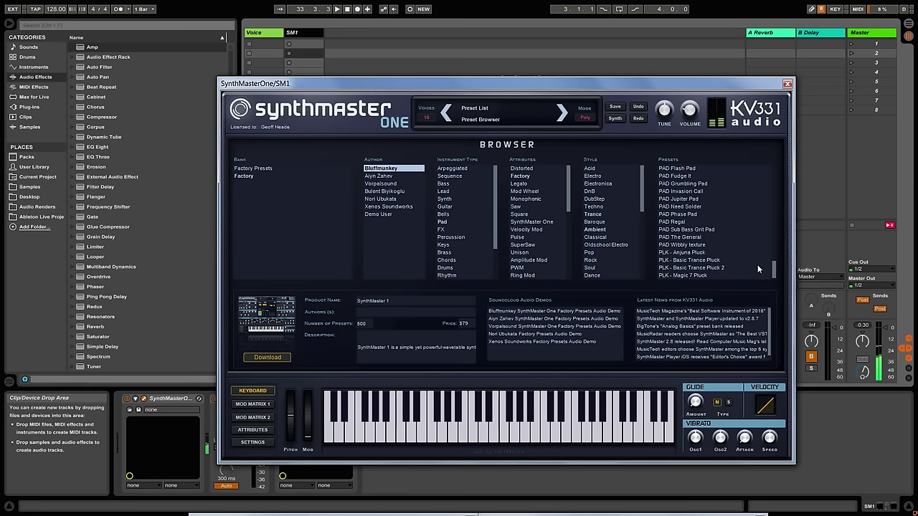
pyautogui.scroll(-2, 774, 271)
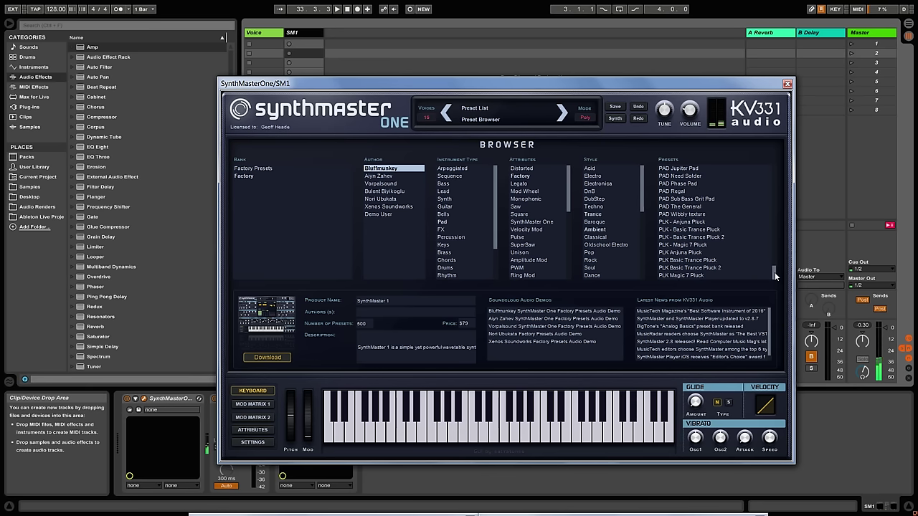
pyautogui.click(686, 238)
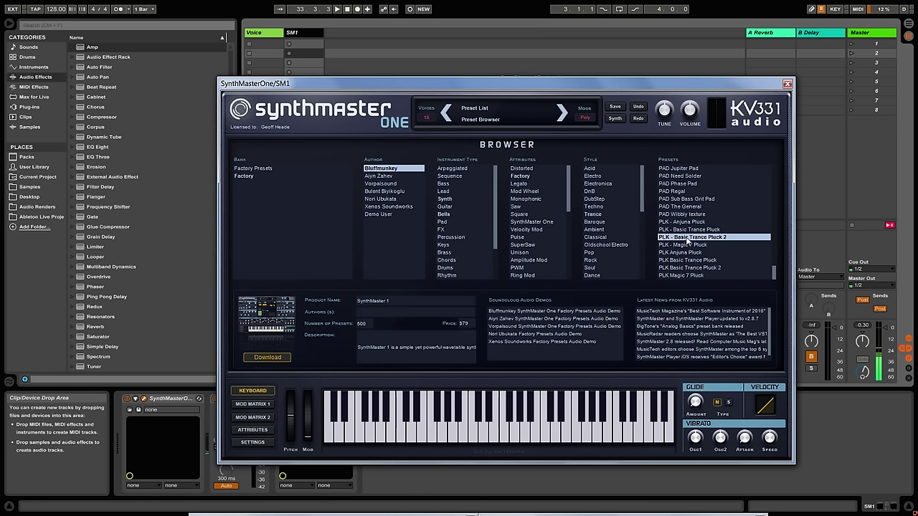
# Show the Synth page with PLK - Basic Trance Pluck 2's oscillator, filter and envelope settings
pyautogui.click(616, 119)
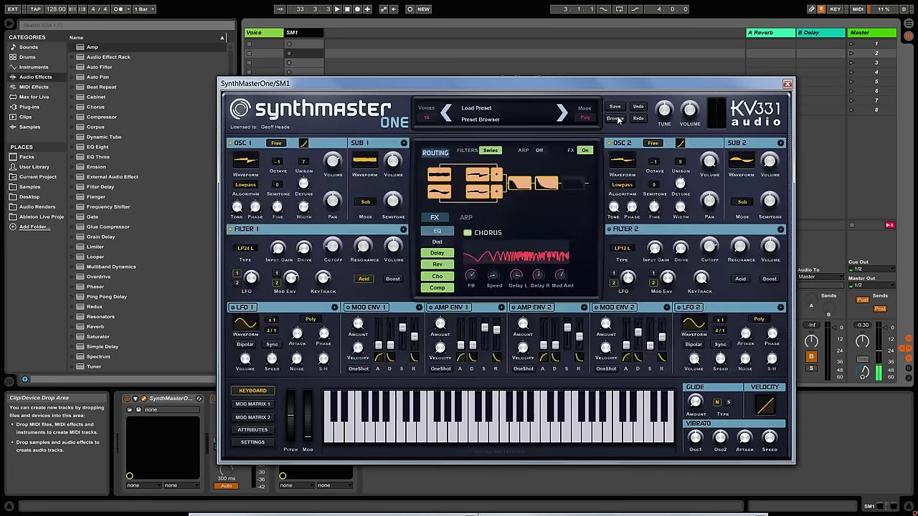